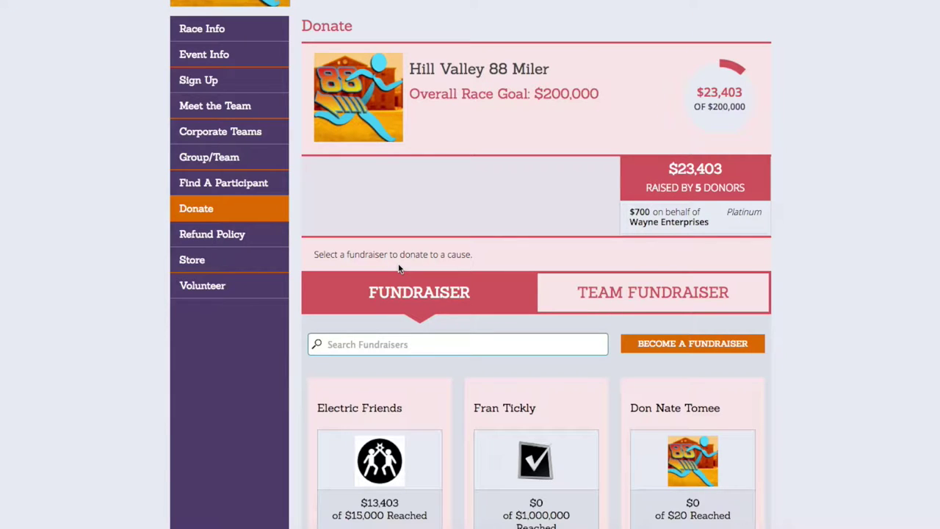
Step: Open the Electric Friends fundraiser card to see $13,403 raised of $15,000 from 4 donors
scroll(465, 280, "down", 3)
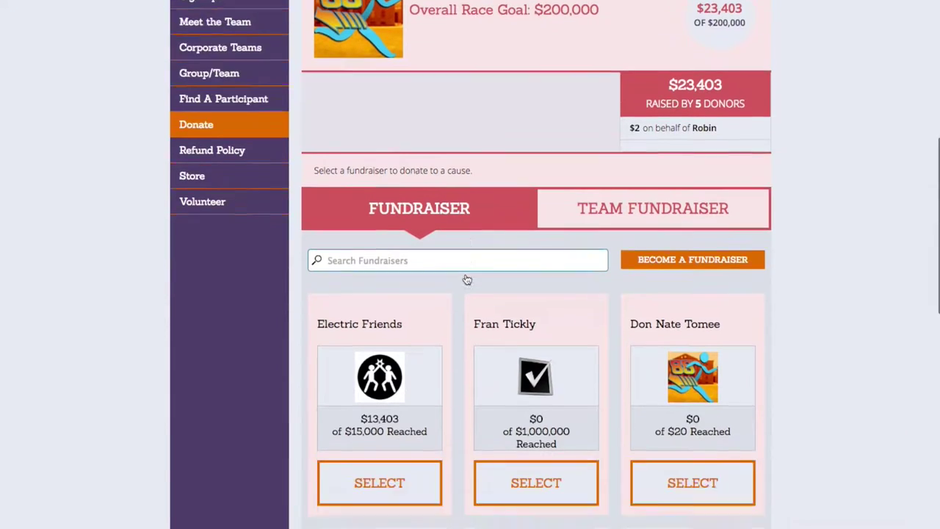
left_click(434, 290)
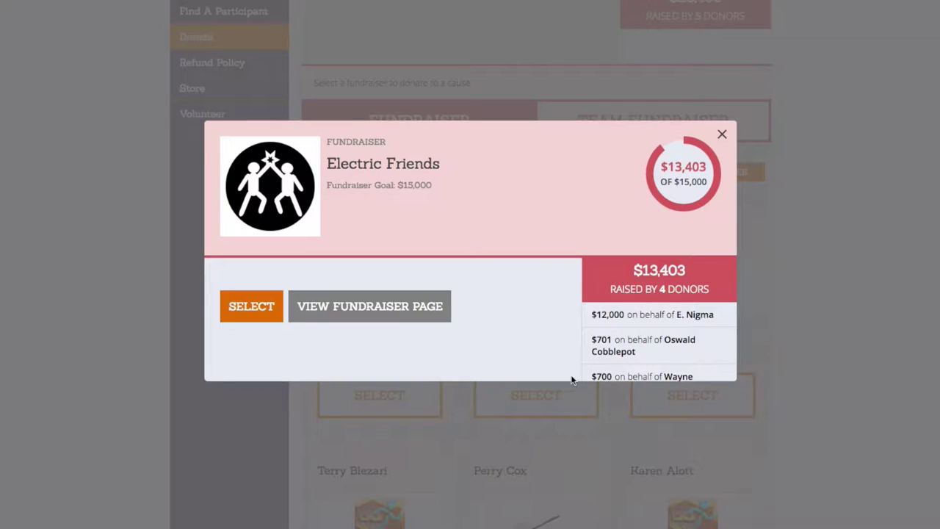
Step: Open The Tech Team's page from the Team Fundraiser list, showing $23,403 of its $90,000 goal
left_click(723, 134)
left_click(725, 120)
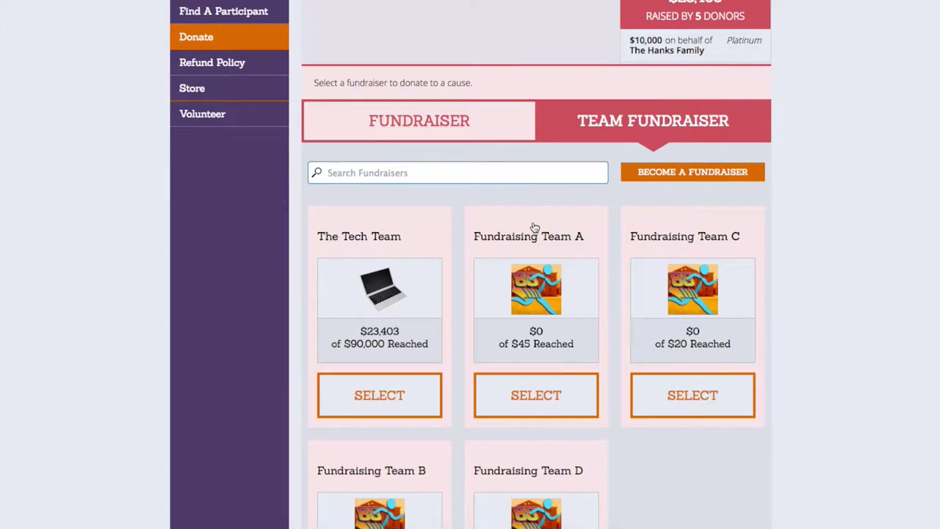
left_click(360, 303)
left_click(360, 303)
scroll(359, 303, "down", 1)
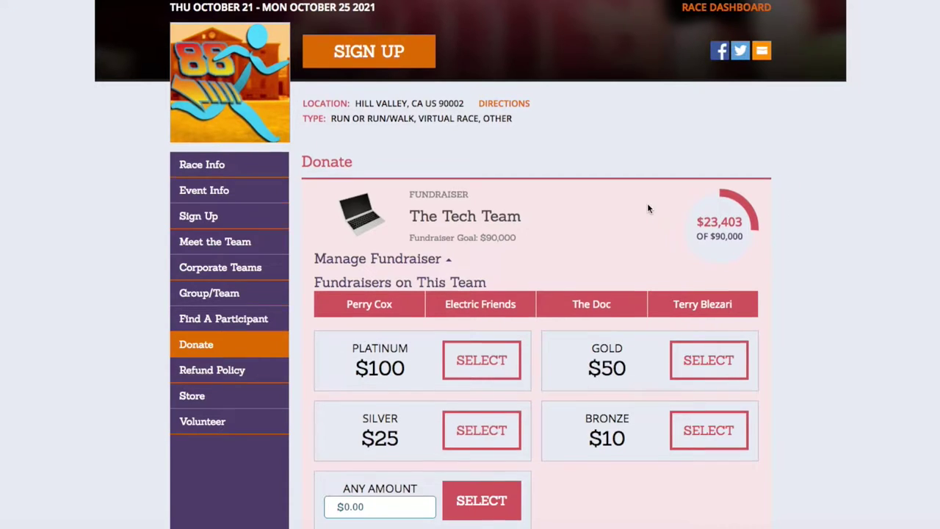
scroll(647, 204, "down", 4)
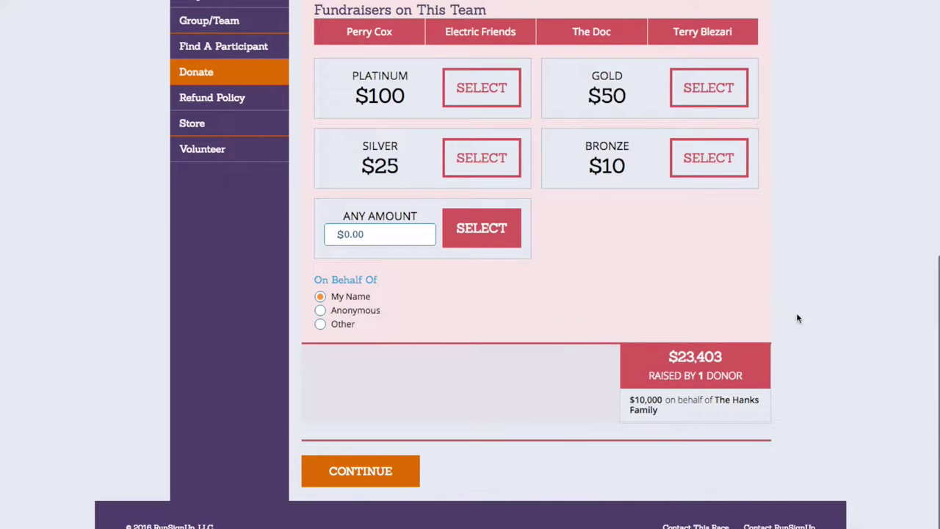
scroll(548, 419, "up", 7)
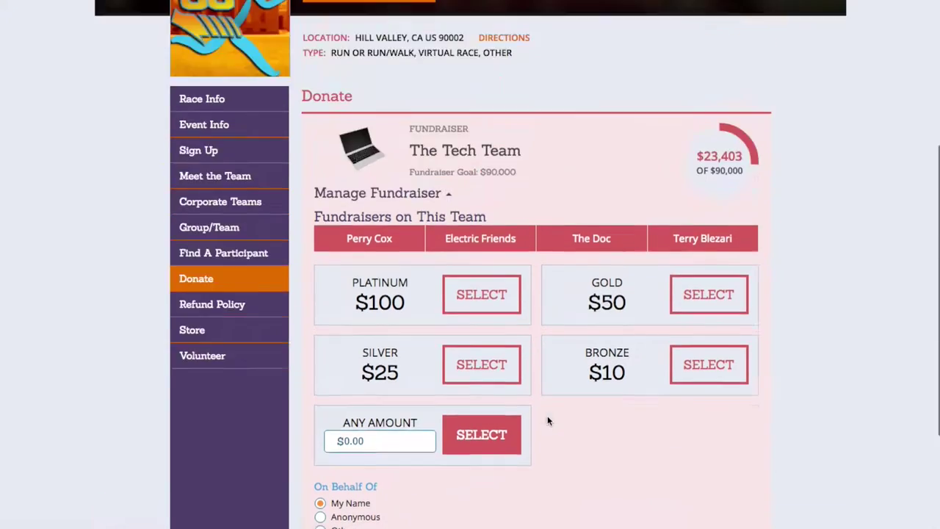
scroll(510, 405, "down", 2)
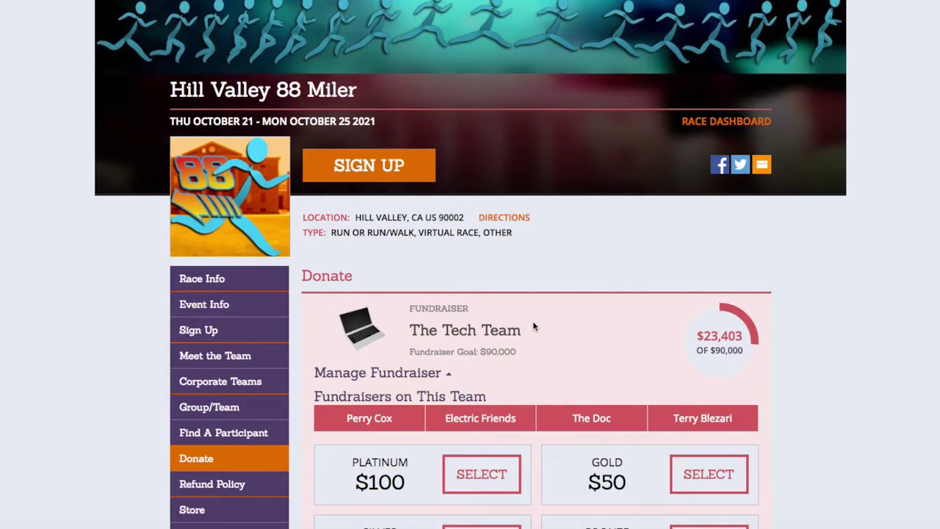
scroll(535, 327, "down", 3)
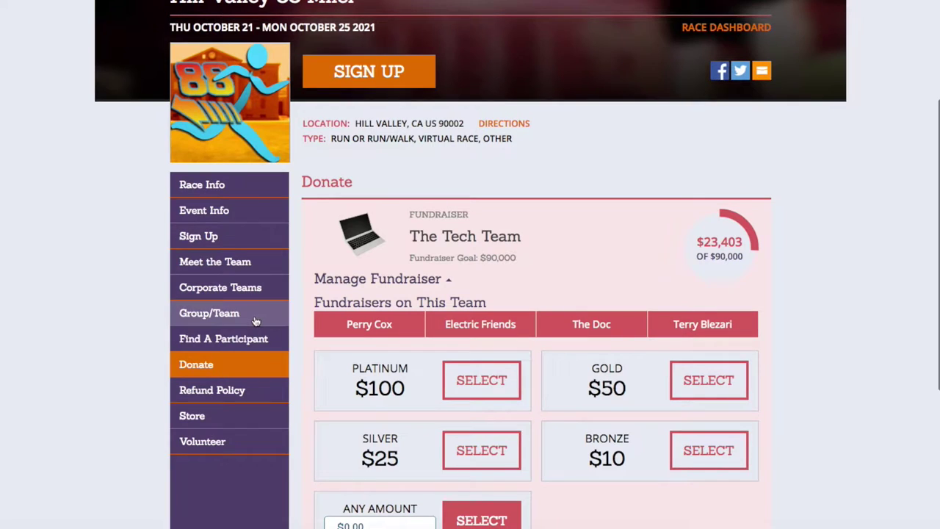
Step: Leave the donation page to browse the Race Groups table, then return to the $200,000-goal Donate page
left_click(255, 319)
left_click(394, 349)
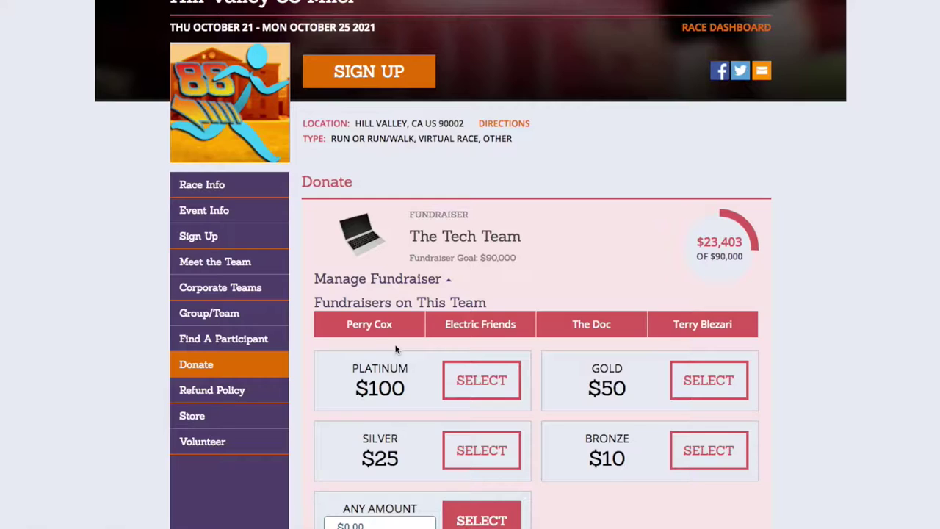
scroll(401, 339, "down", 6)
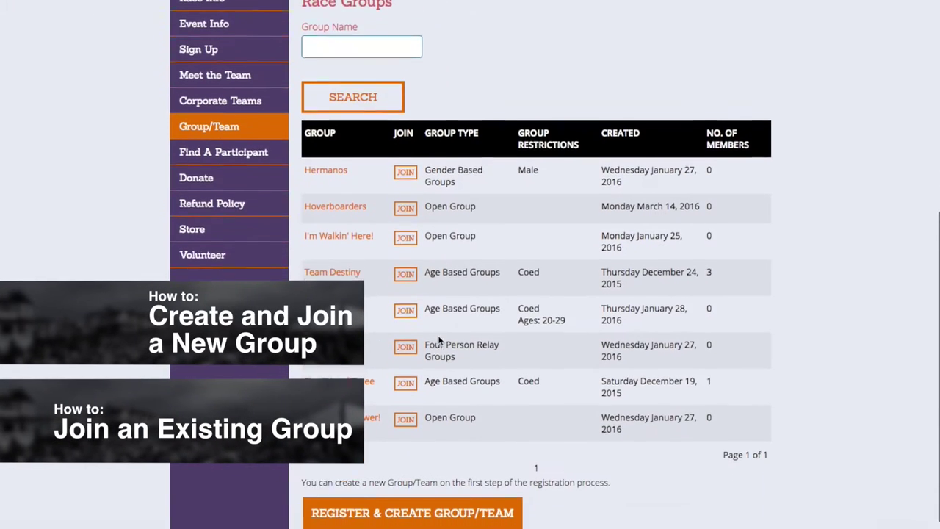
scroll(440, 341, "up", 5)
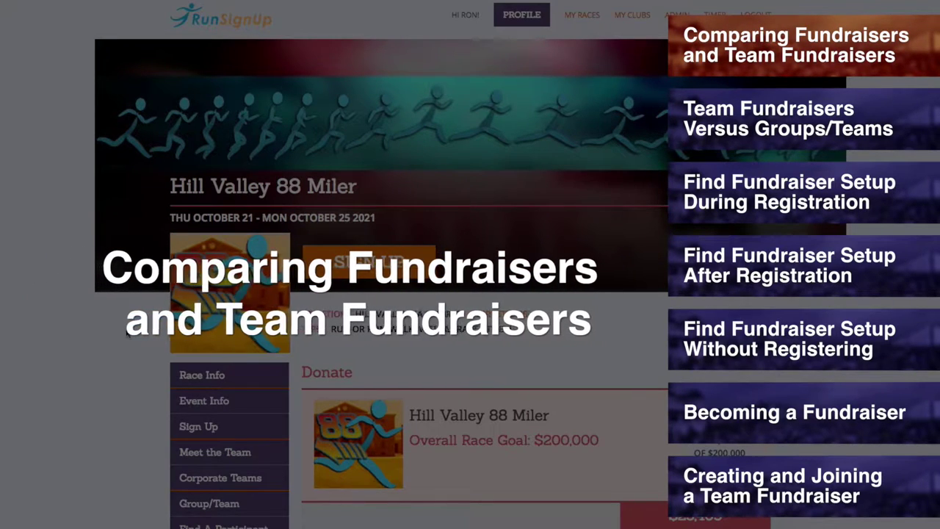
Step: Open Become a Fundraiser and scroll through its goal, page URL, message and team fields
scroll(133, 341, "down", 6)
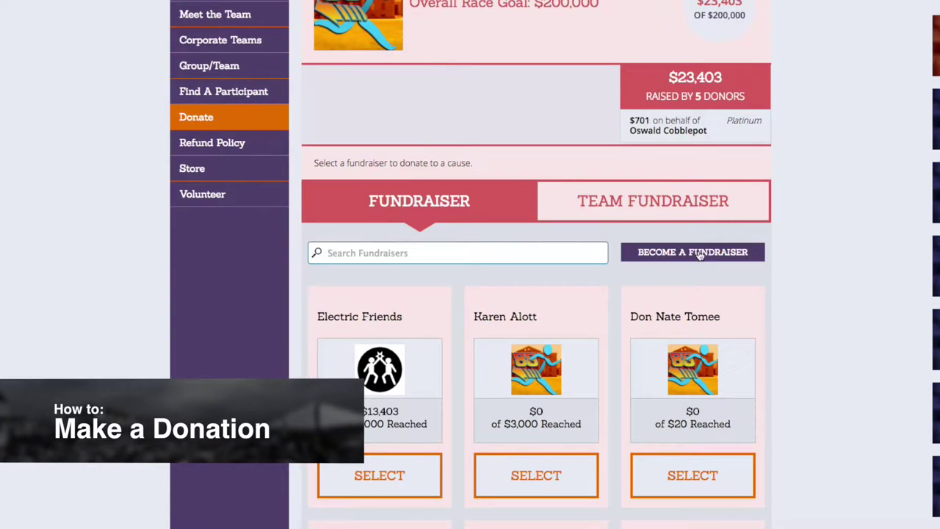
left_click(707, 254)
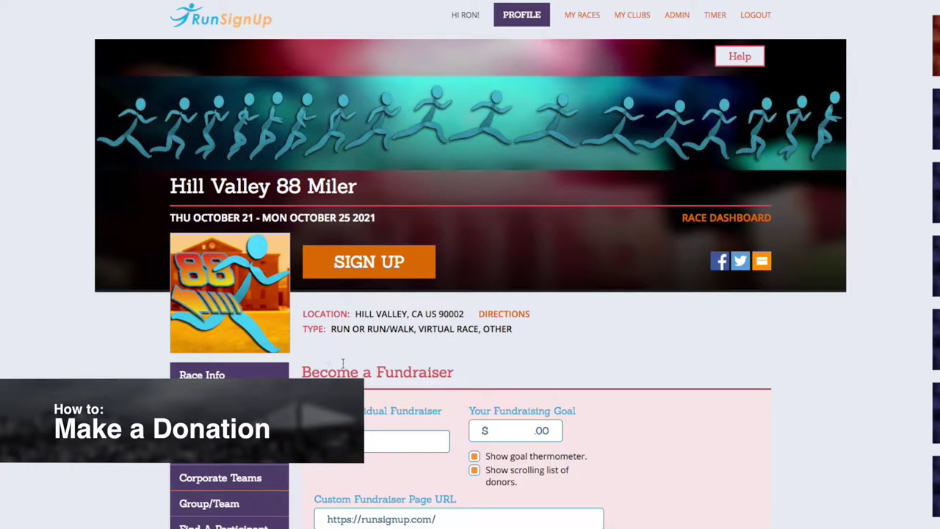
scroll(479, 388, "down", 5)
scroll(478, 388, "down", 2)
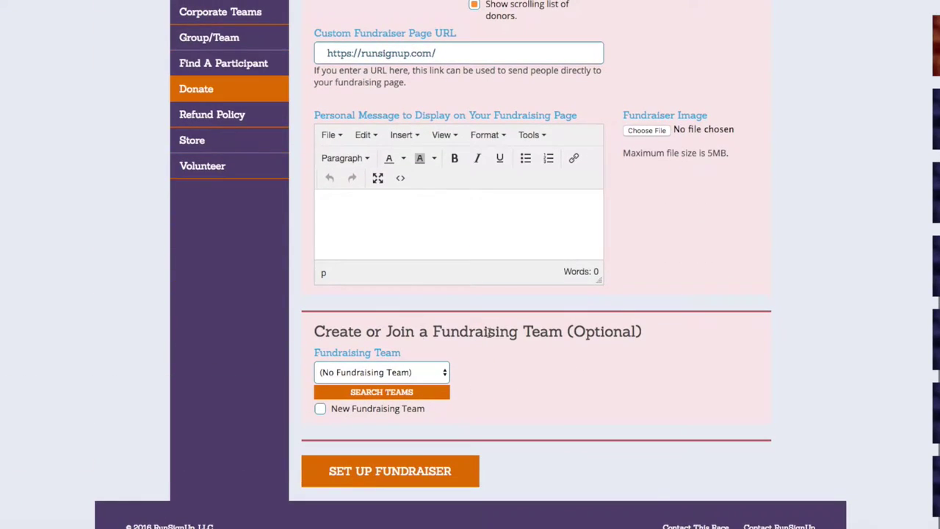
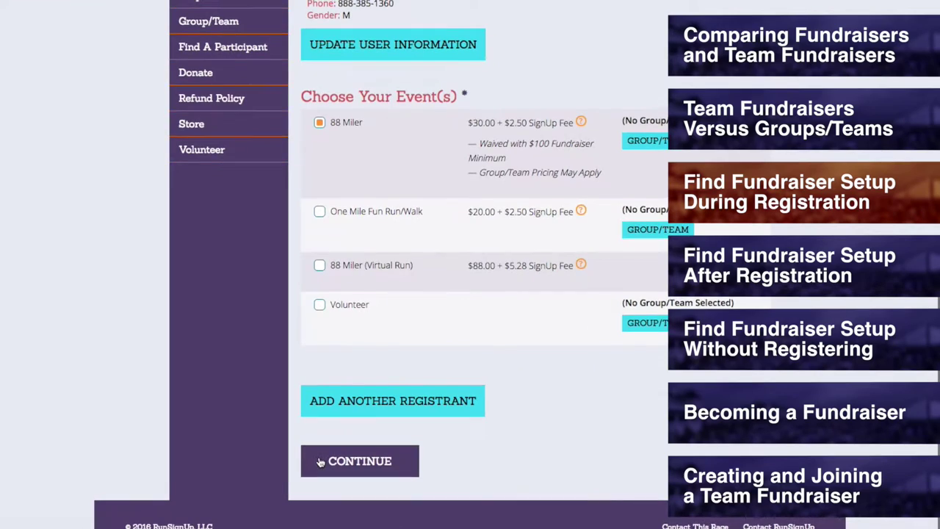
Step: Get past the race waiver and race questions pages of the registration
left_click(320, 461)
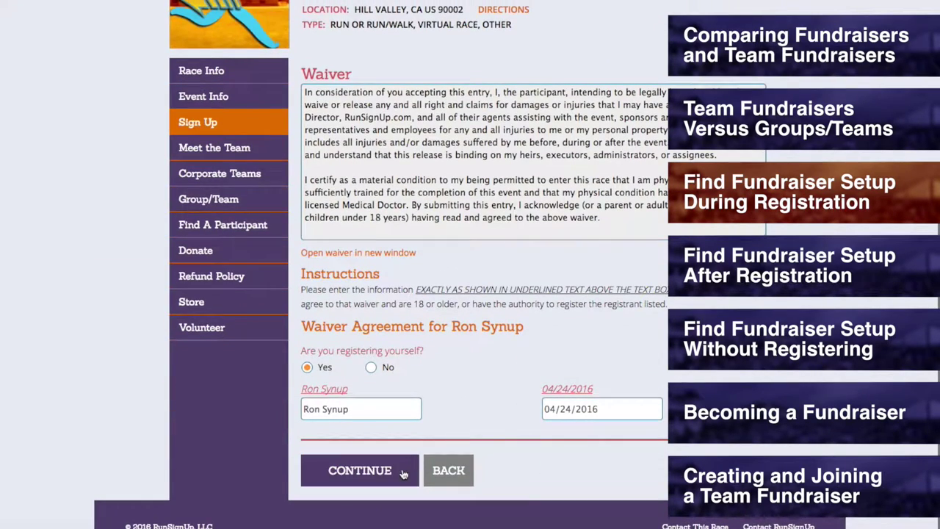
left_click(360, 471)
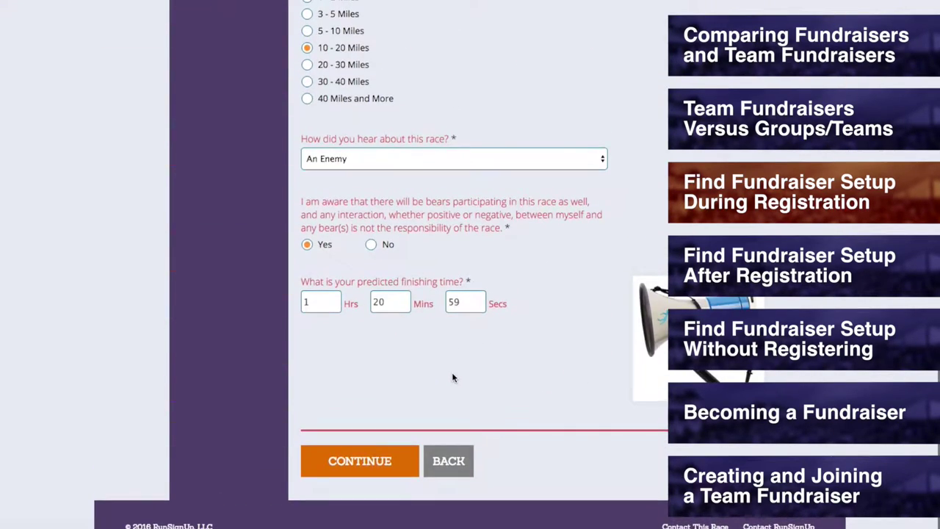
left_click(377, 474)
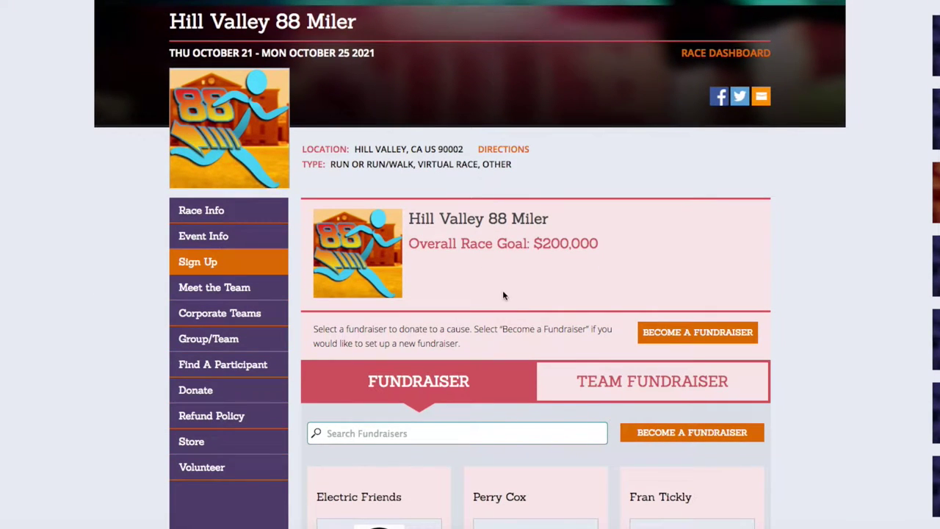
Step: Choose to become a fundraiser and review the fundraiser setup form with the $242.00 refund option
left_click(725, 344)
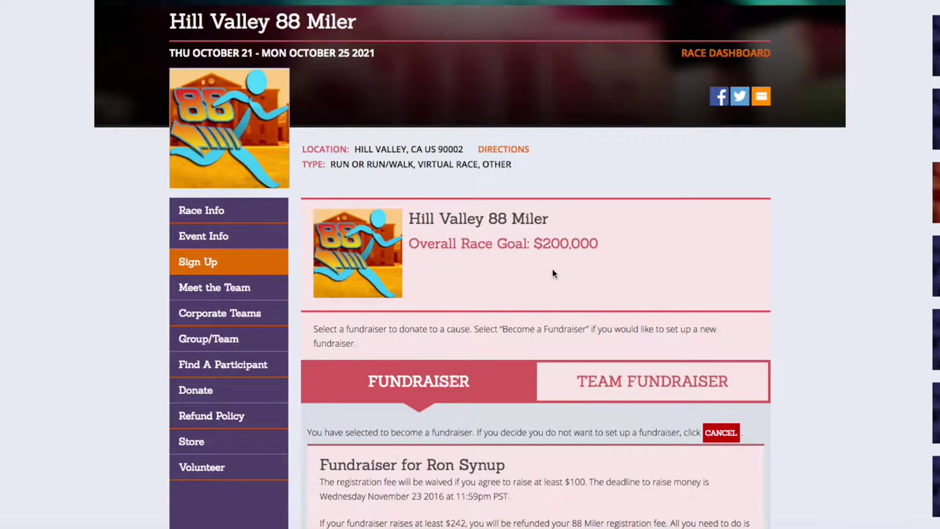
scroll(517, 266, "down", 3)
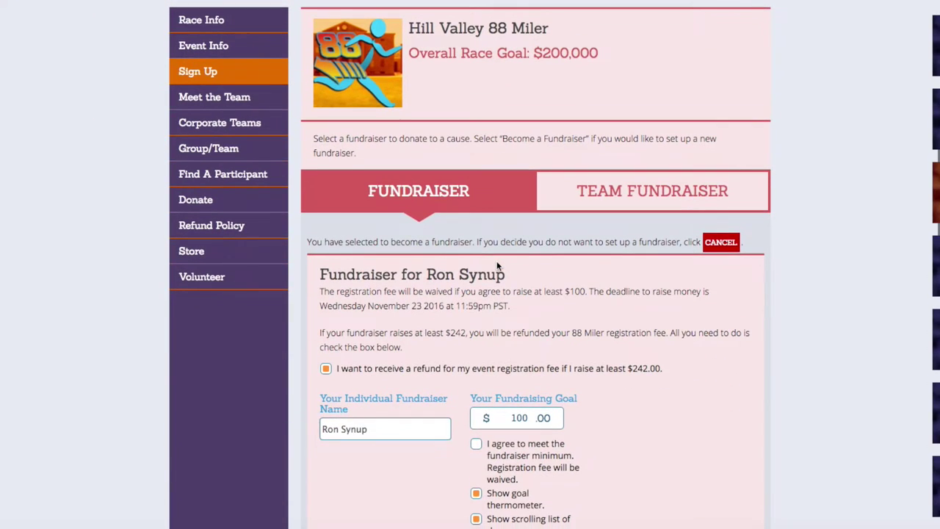
scroll(573, 286, "down", 3)
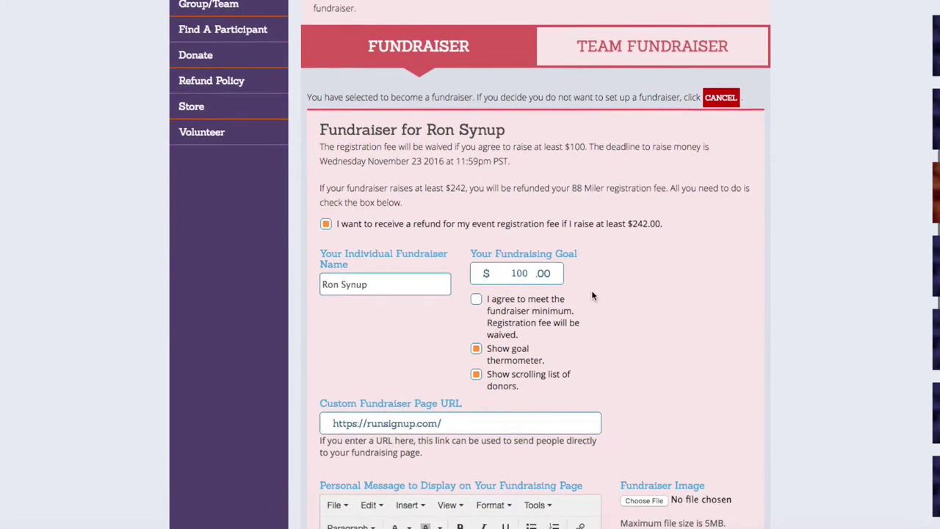
scroll(660, 306, "down", 5)
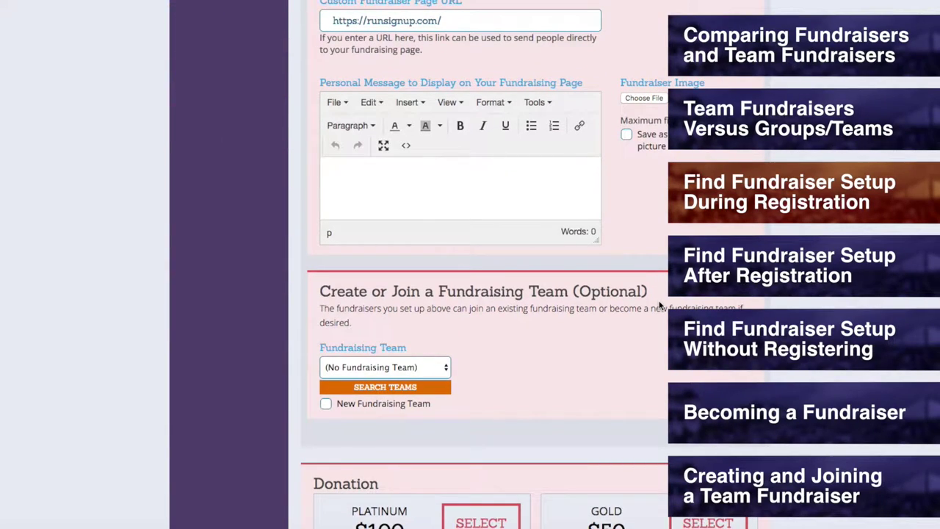
scroll(659, 306, "up", 8)
scroll(646, 297, "up", 3)
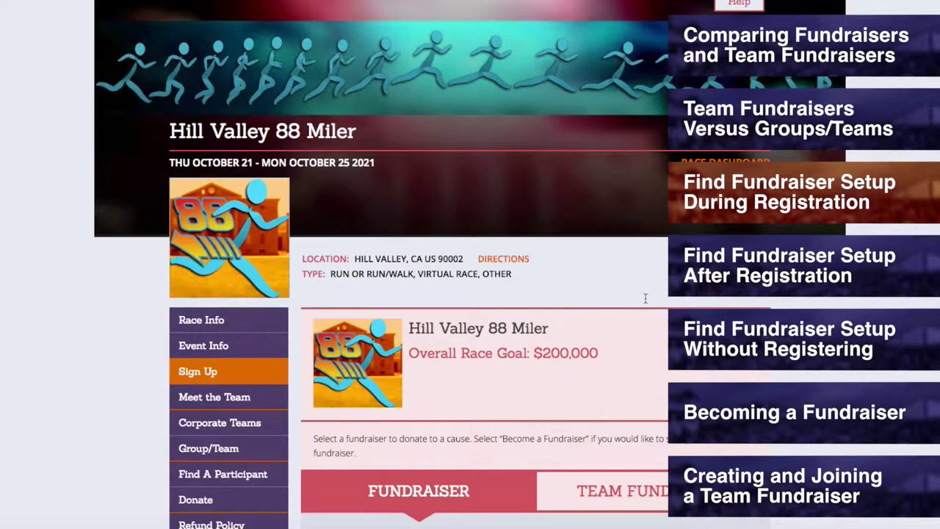
Step: Leave the registration for the Hill Valley 88 Miler race information page
left_click(260, 322)
left_click(434, 334)
scroll(168, 273, "down", 6)
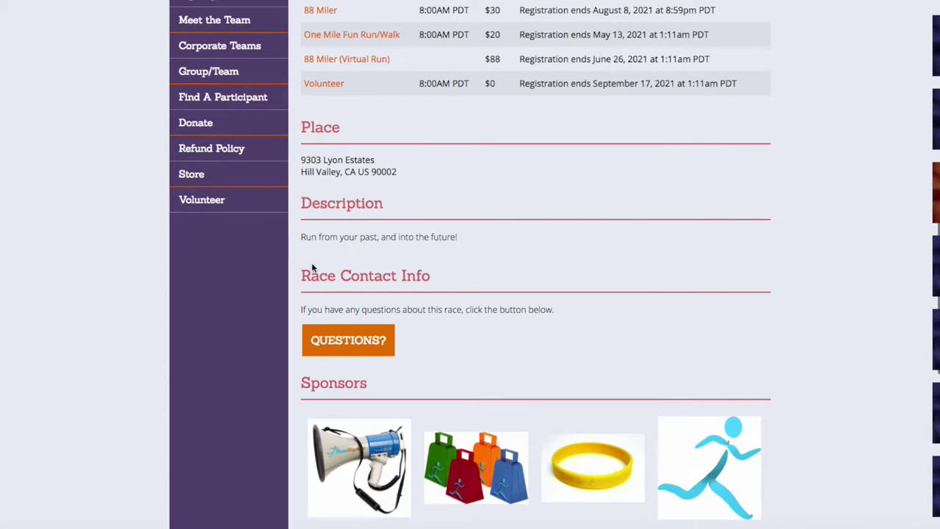
left_click(378, 342)
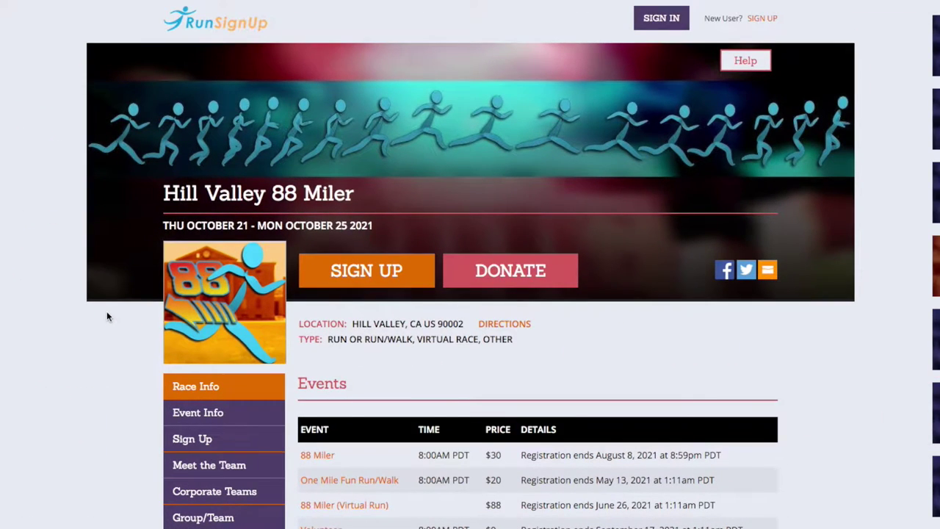
Step: Sign in with the account e-mail and password, then go to the account profile
left_click(658, 22)
left_click(609, 253)
type("************************************************************")
left_click(521, 394)
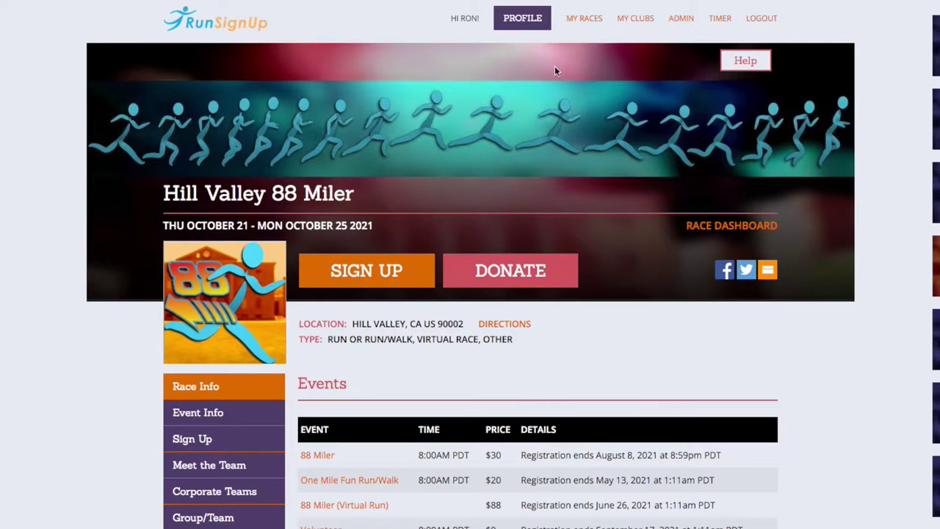
left_click(522, 17)
Step: From My Registered Races, open a runner's 88 Miler registration and its Fundraiser section
scroll(108, 165, "down", 15)
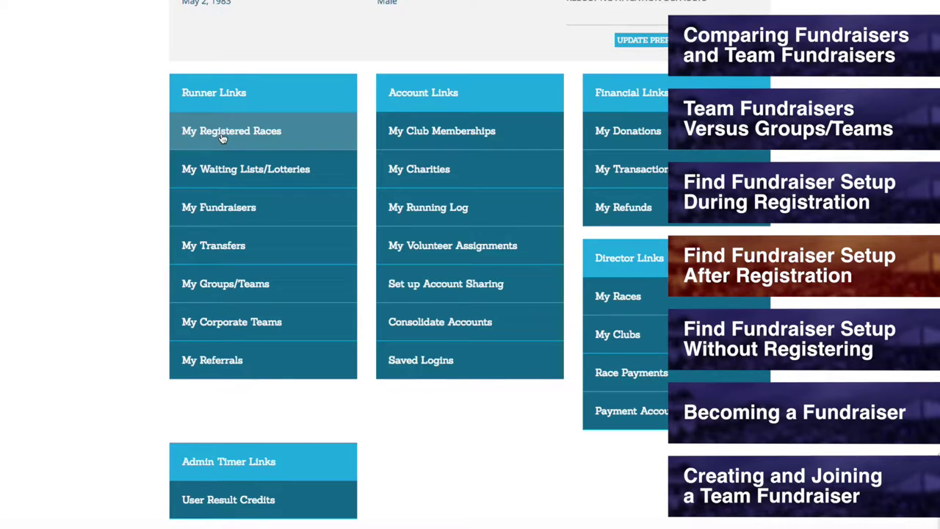
left_click(222, 132)
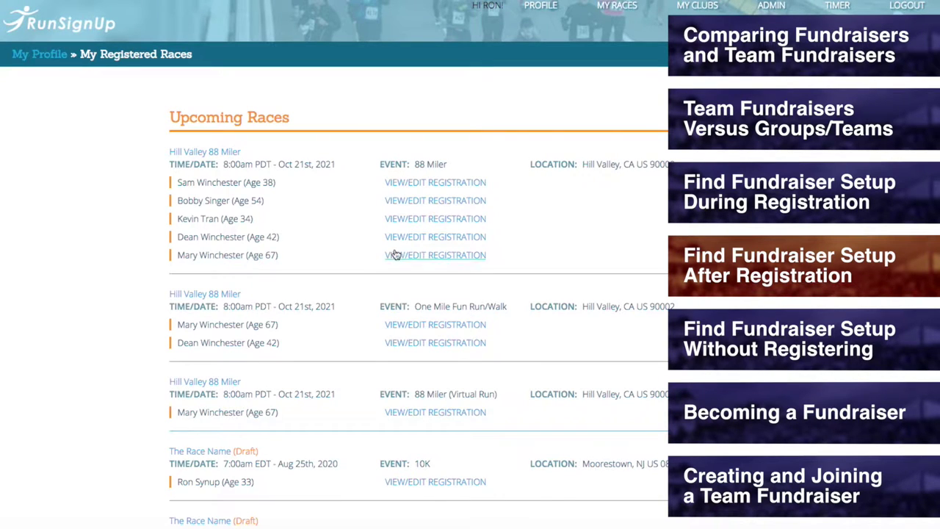
left_click(417, 239)
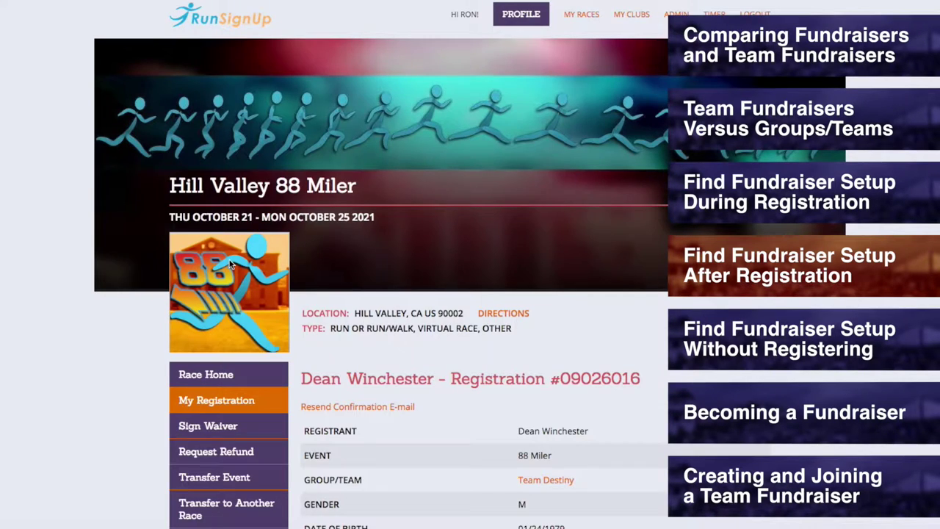
scroll(157, 250, "down", 4)
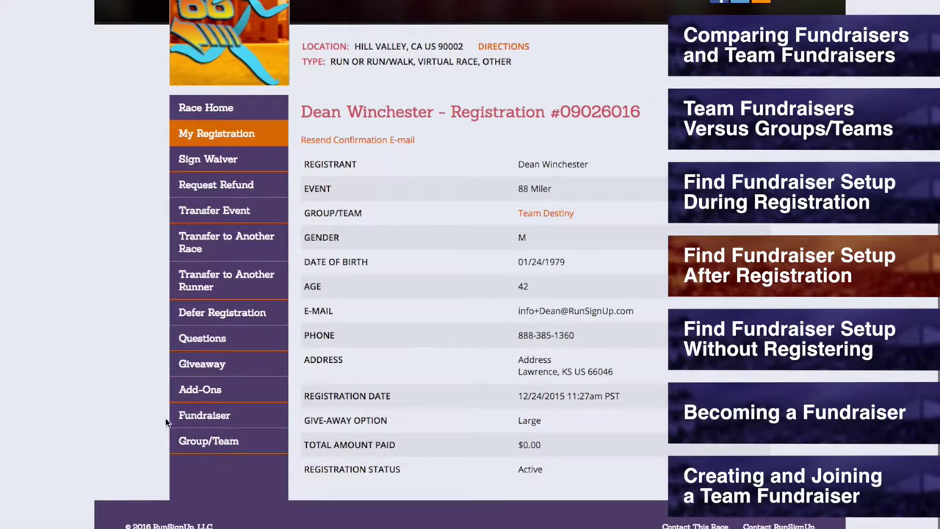
left_click(193, 416)
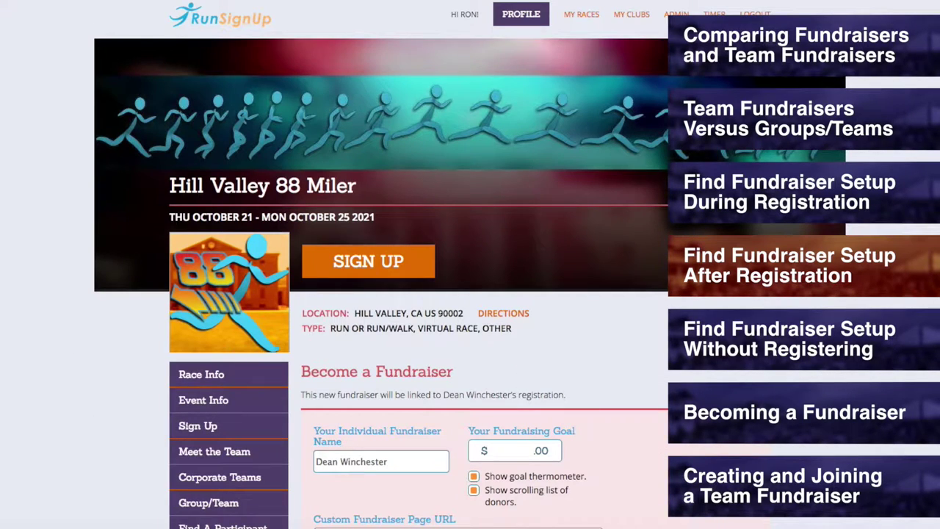
Step: Review the fundraiser form, then return to the race information page with its four events
scroll(471, 265, "down", 4)
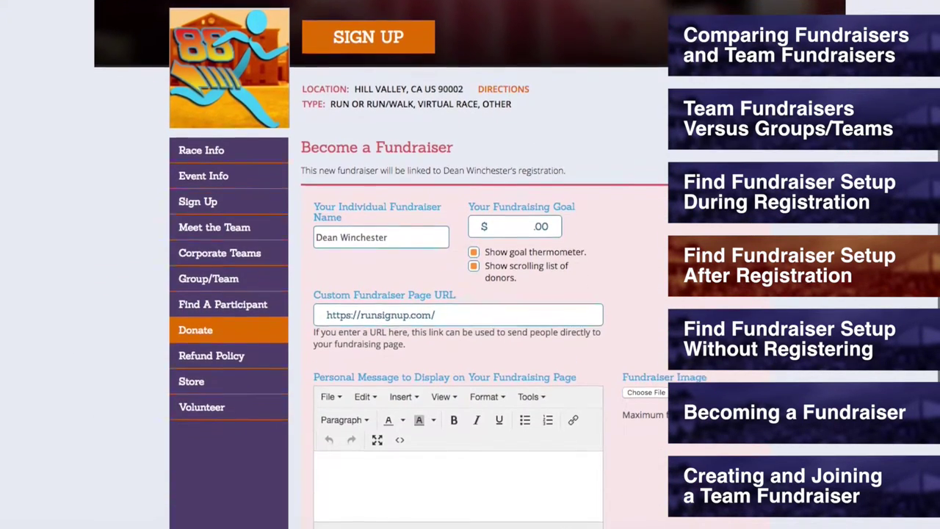
scroll(470, 264, "down", 5)
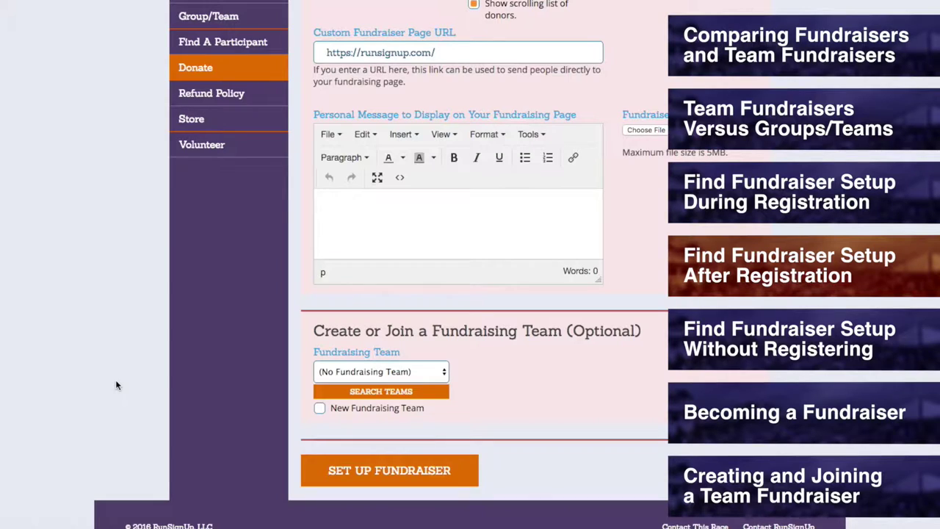
scroll(116, 385, "up", 8)
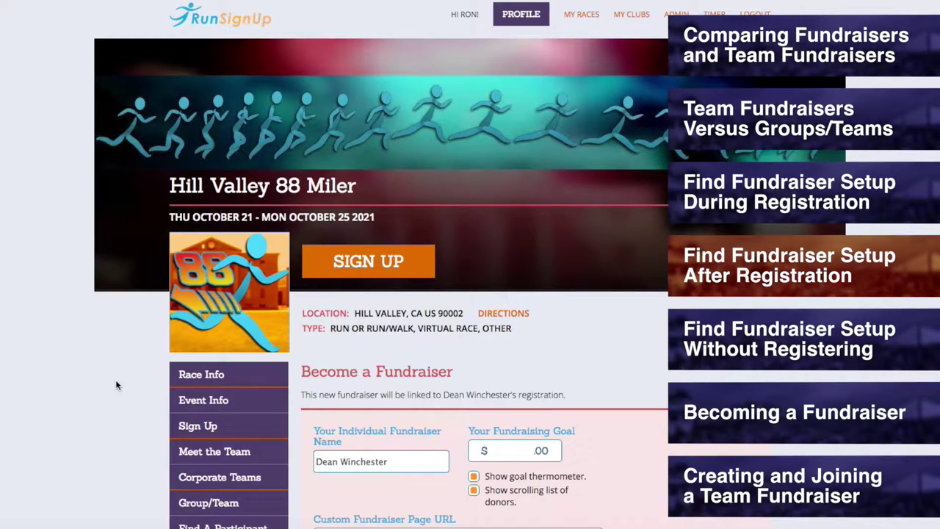
left_click(221, 378)
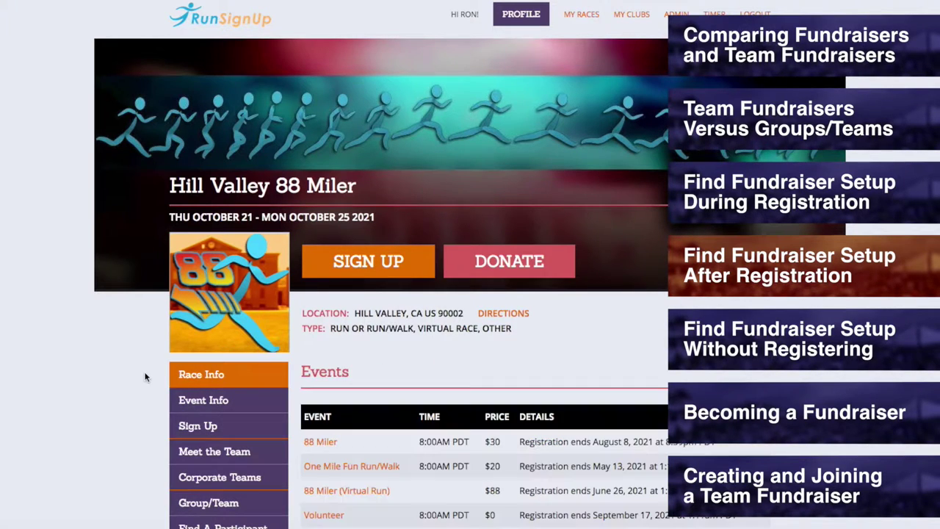
Step: Show the Hill Valley 88 Miler donate page with $23,403 raised toward the $200,000 goal
scroll(140, 373, "down", 10)
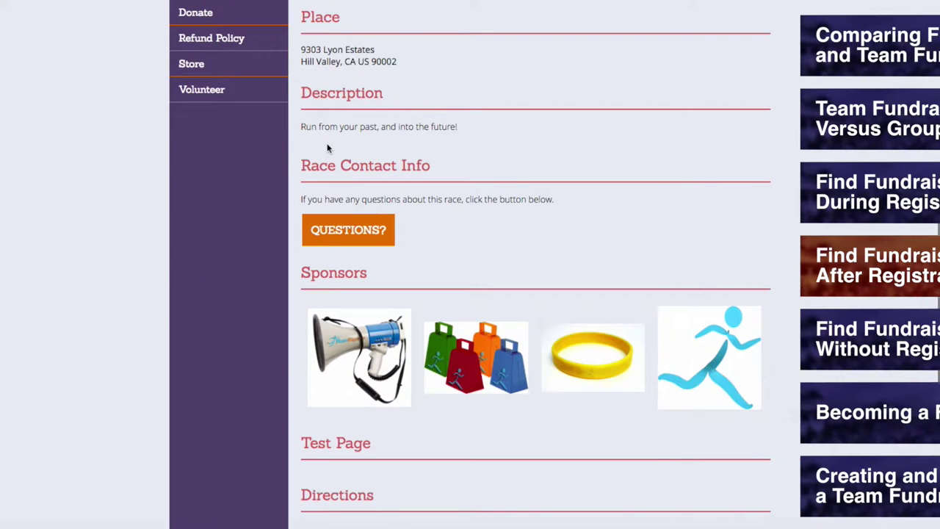
left_click(340, 228)
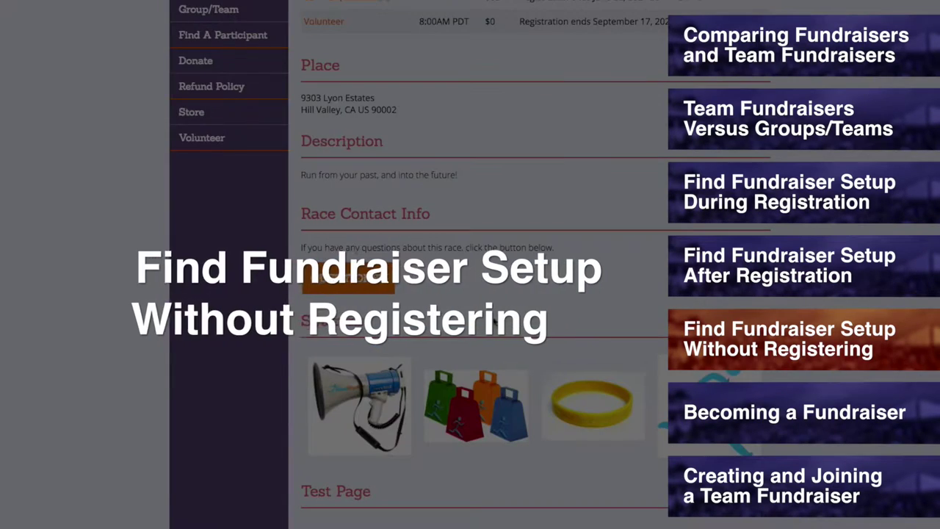
scroll(135, 285, "up", 8)
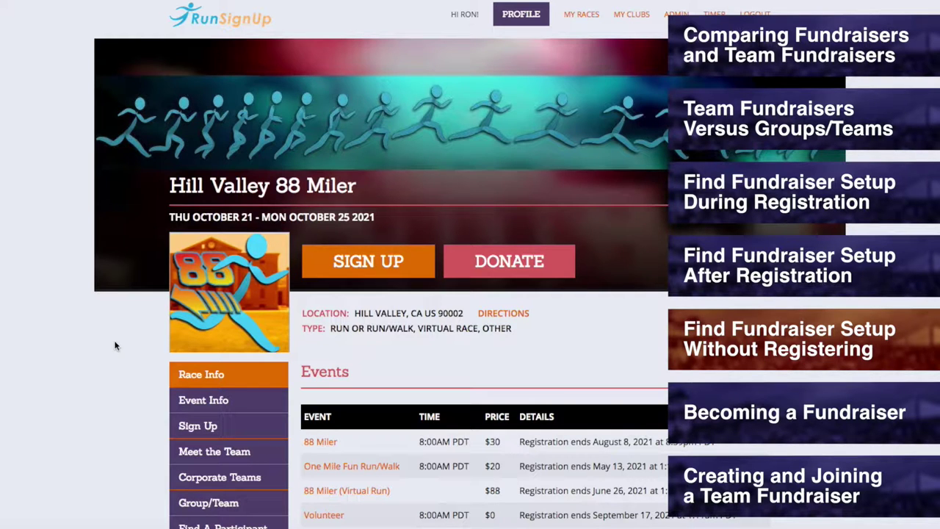
scroll(115, 345, "down", 3)
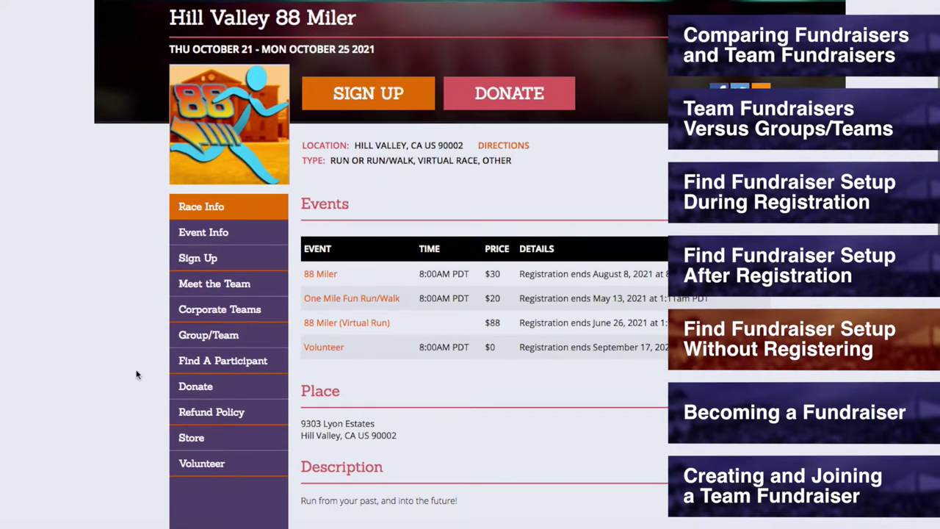
mouse_move(183, 390)
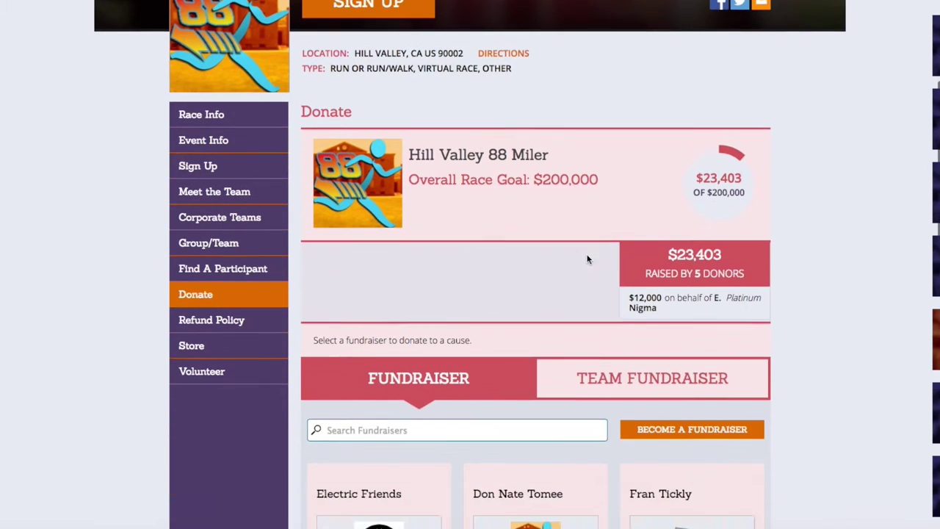
Step: Open the standalone Become a Fundraiser form and scroll through its goal thermometer and donor options
scroll(577, 323, "down", 1)
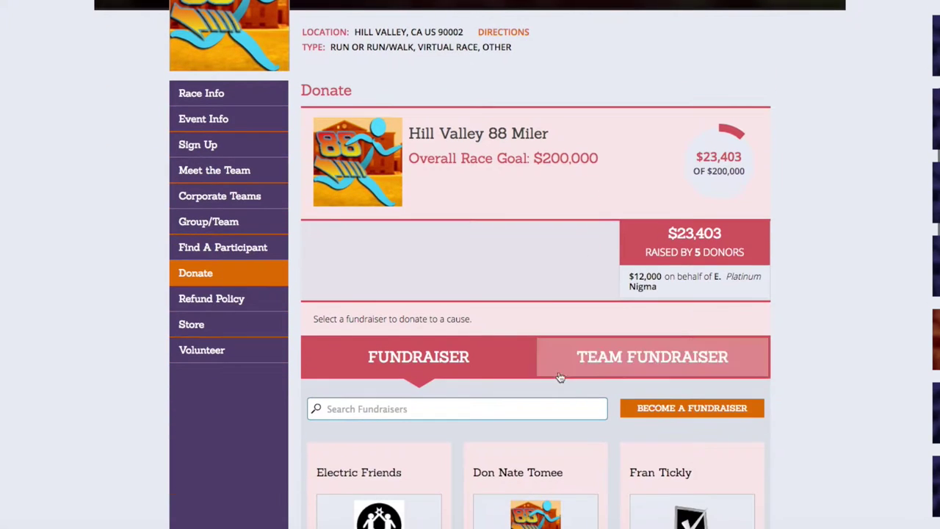
left_click(664, 417)
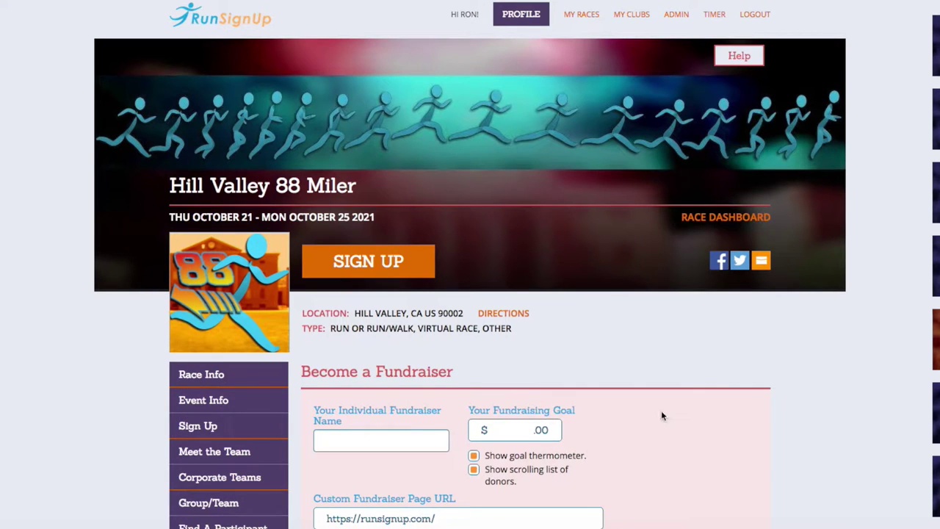
scroll(661, 417, "down", 3)
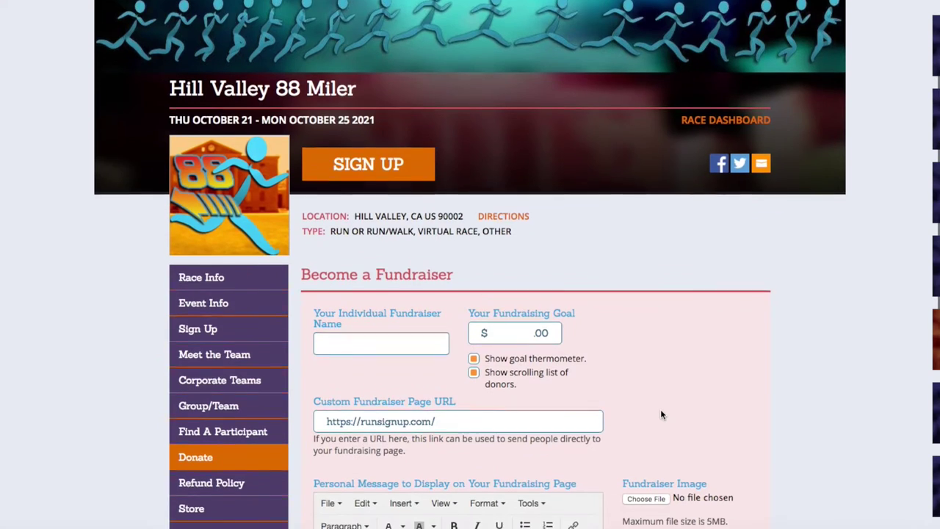
scroll(660, 414, "down", 4)
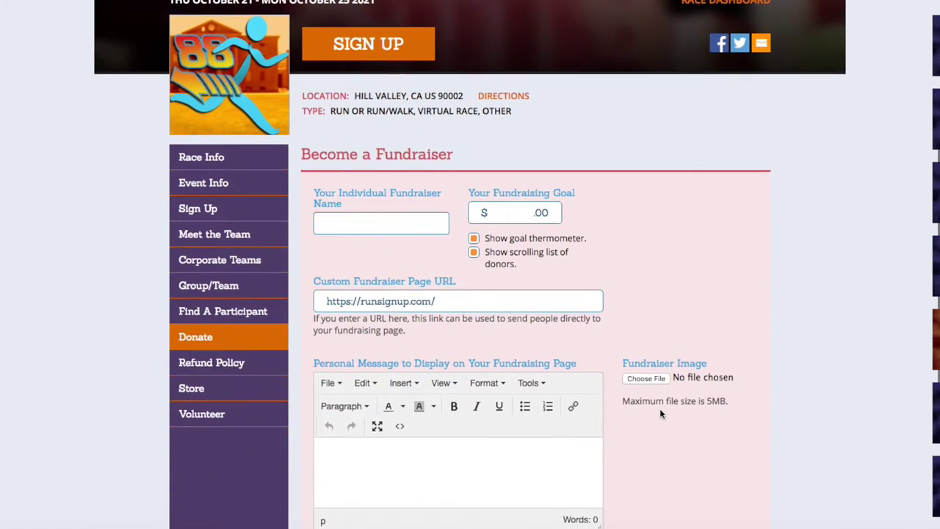
scroll(660, 414, "down", 3)
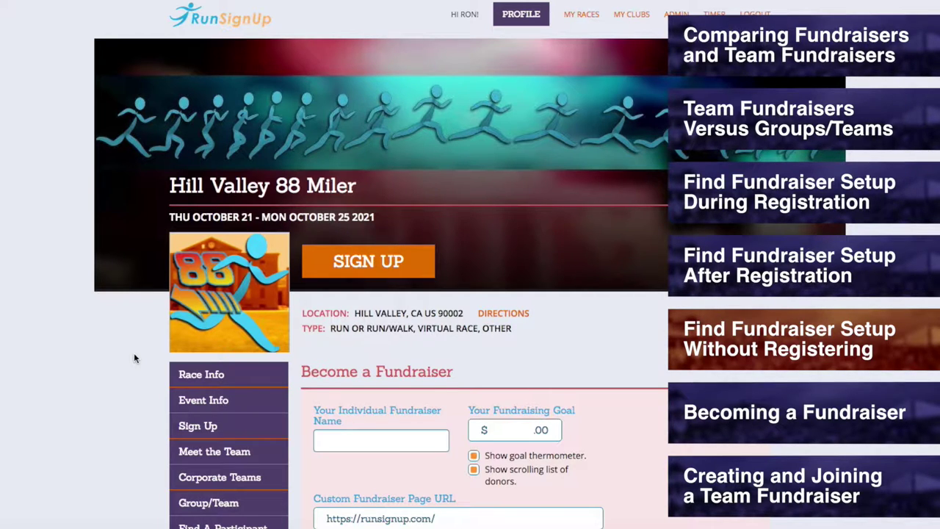
left_click(204, 376)
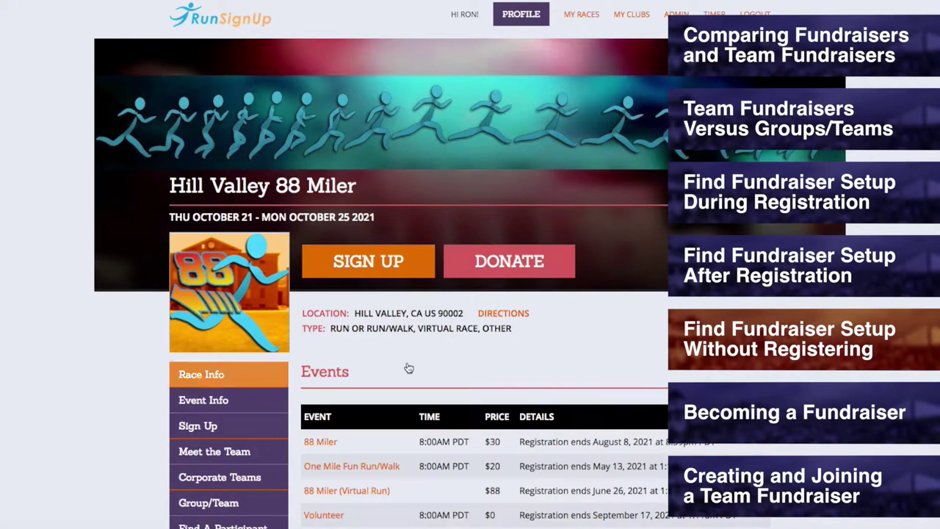
scroll(500, 350, "down", 4)
scroll(498, 351, "down", 2)
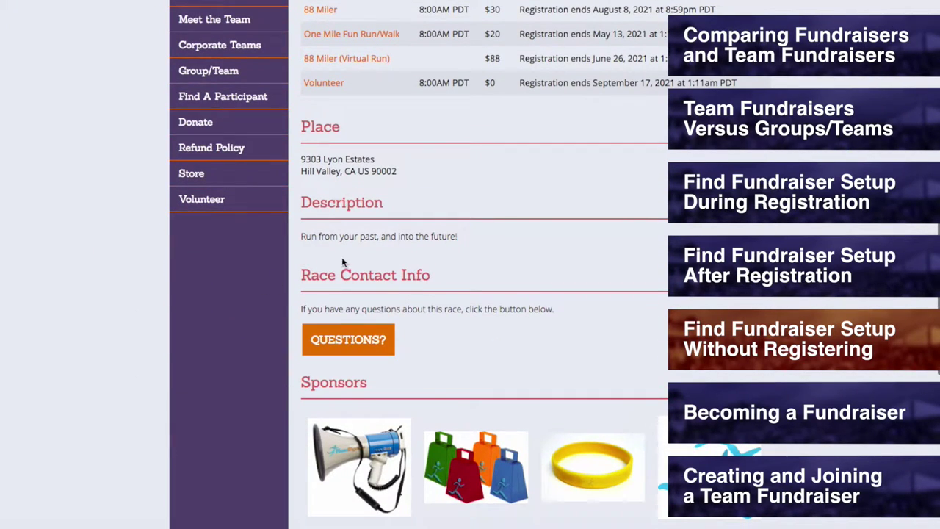
left_click(350, 343)
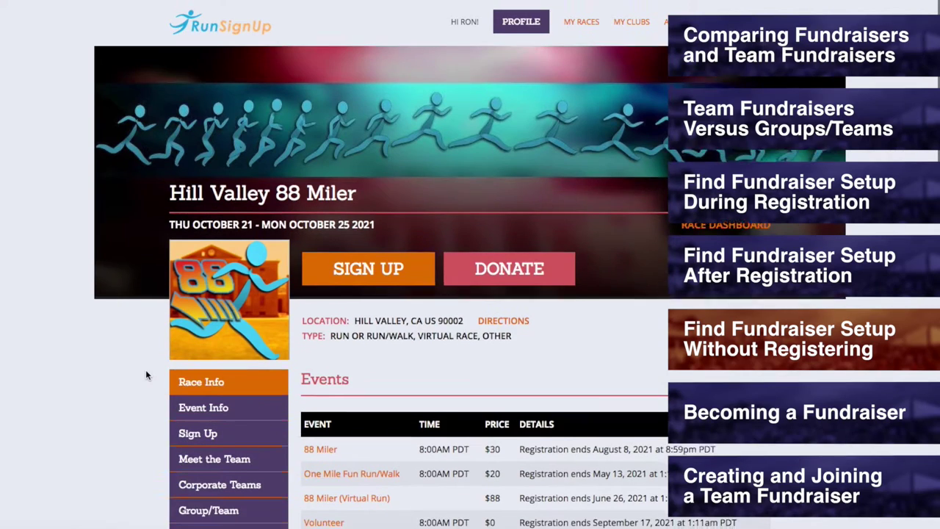
scroll(129, 366, "down", 2)
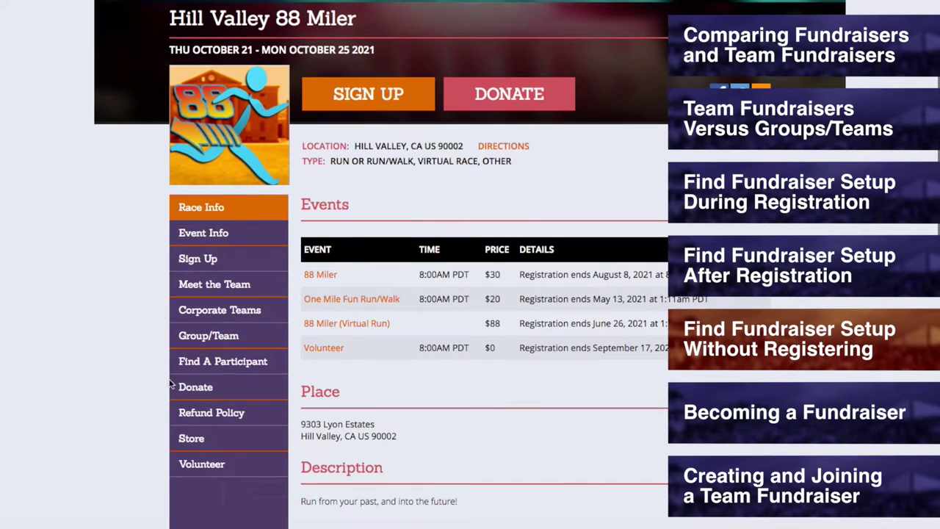
mouse_move(181, 387)
left_click(260, 449)
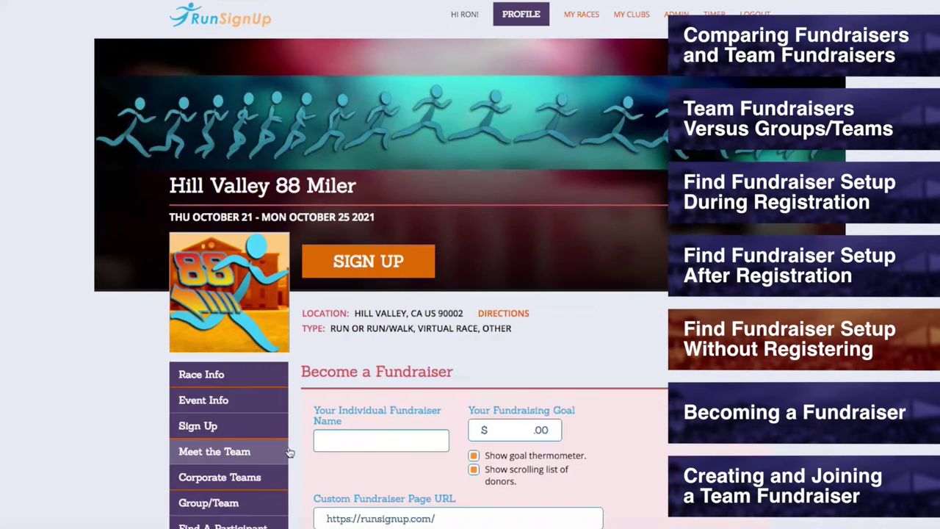
Step: Enter the individual fundraiser name and a fundraising goal of 5000
scroll(641, 369, "down", 1)
scroll(641, 370, "down", 1)
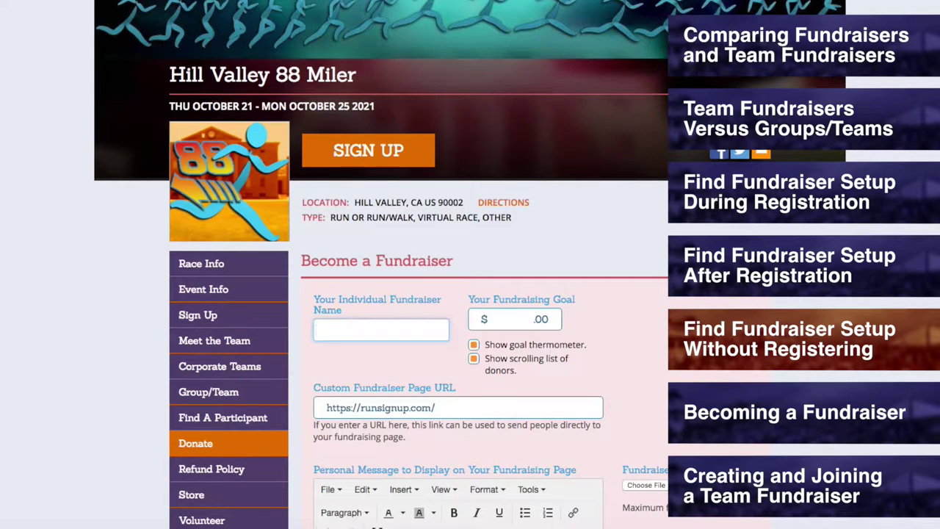
type("up")
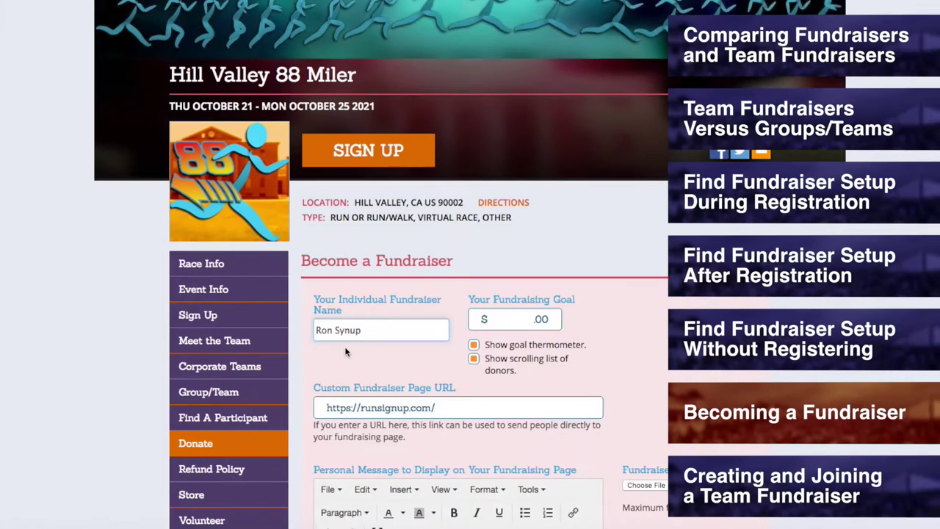
left_click(505, 316)
type("5000")
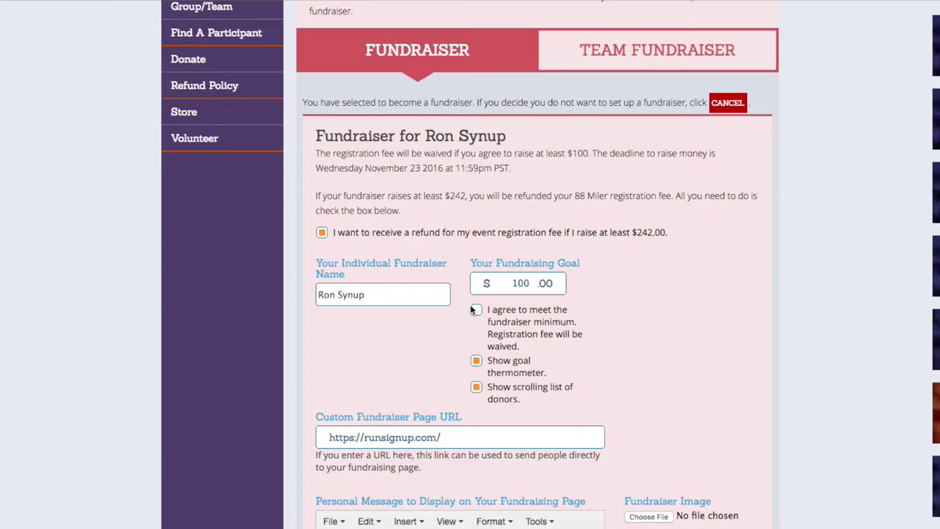
Step: Highlight the fee-waiver paragraph and tick 'I agree to meet the fundraiser minimum'
left_click_drag(315, 154, 518, 164)
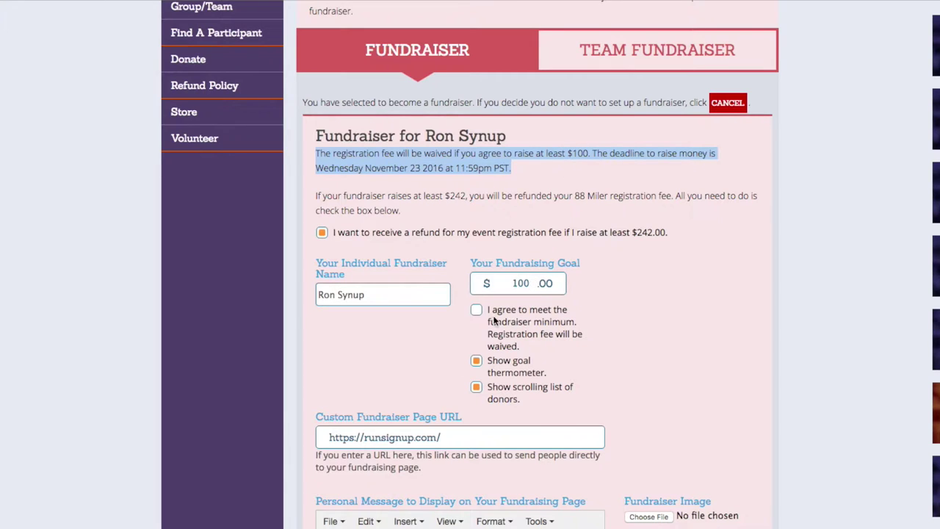
left_click(476, 310)
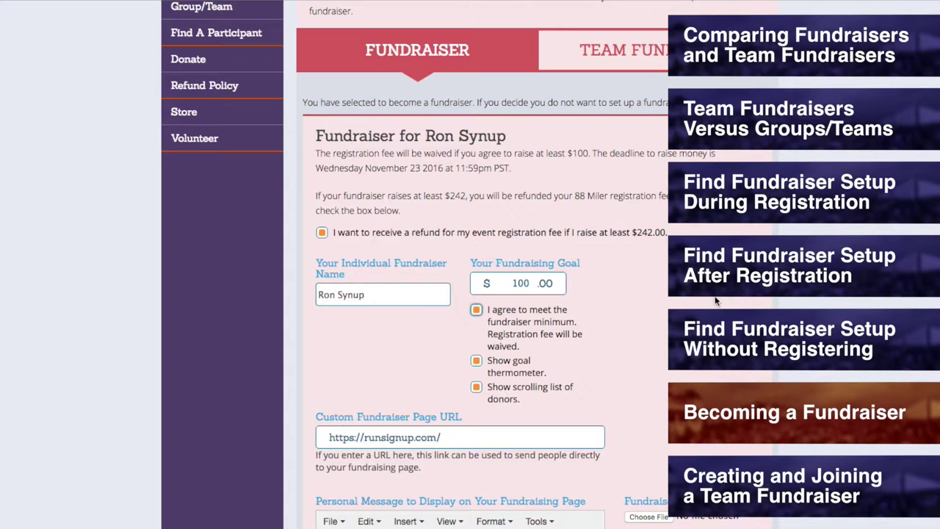
left_click(111, 288)
Step: Leave the unsaved registration fundraiser for Race Info and open the standalone Become a Fundraiser form
scroll(112, 288, "up", 5)
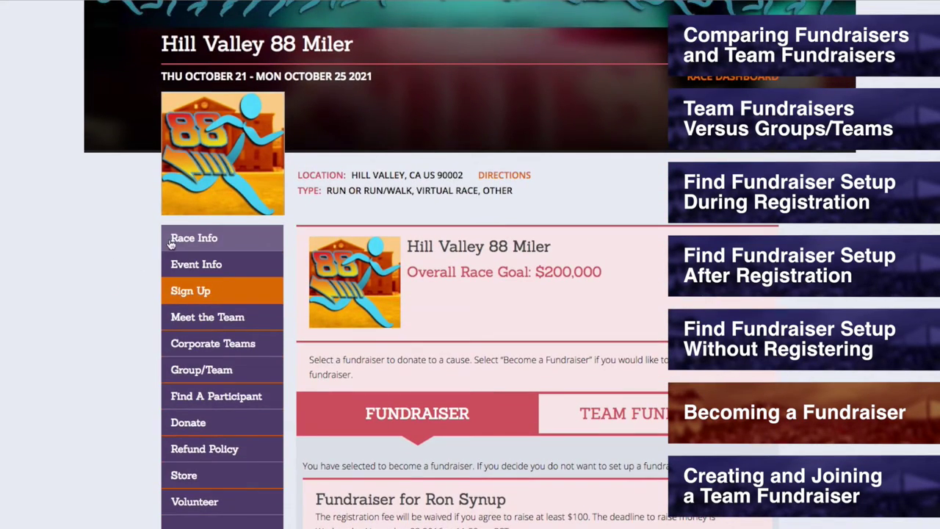
left_click(170, 244)
left_click(404, 342)
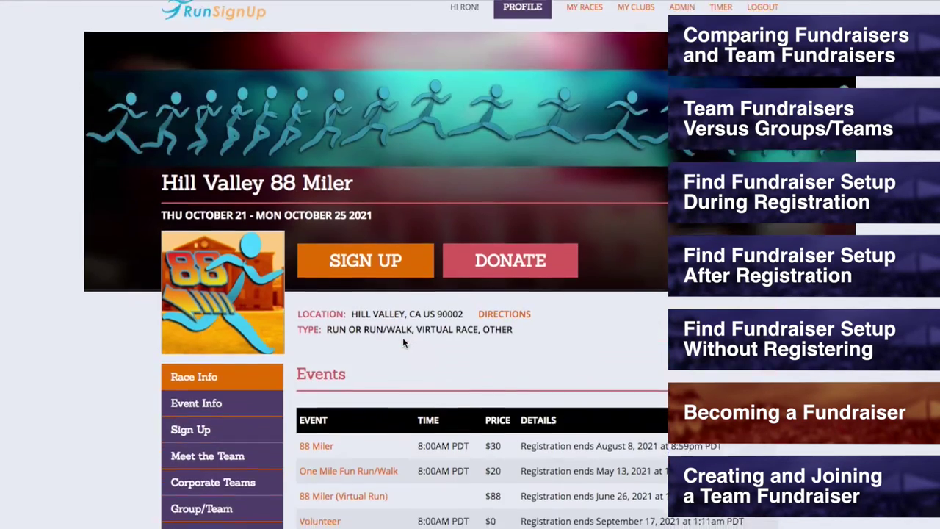
scroll(403, 337, "down", 5)
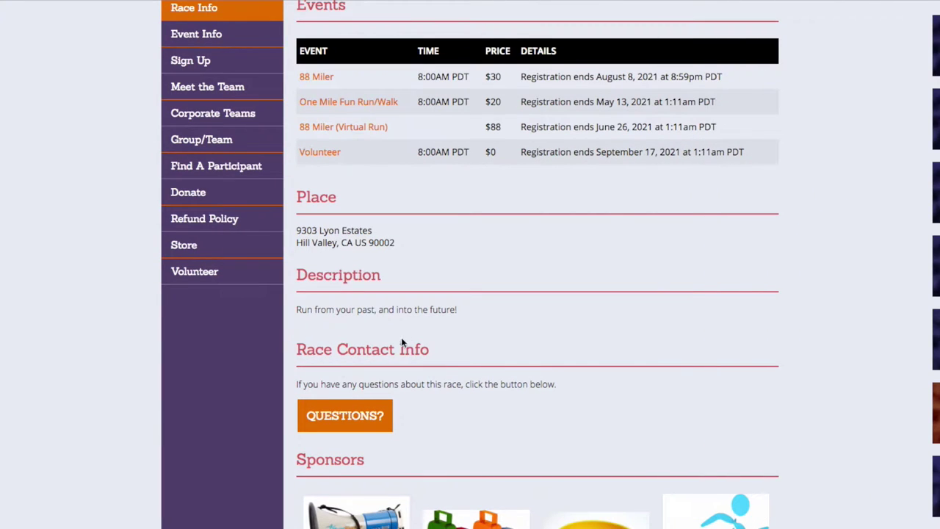
left_click(346, 415)
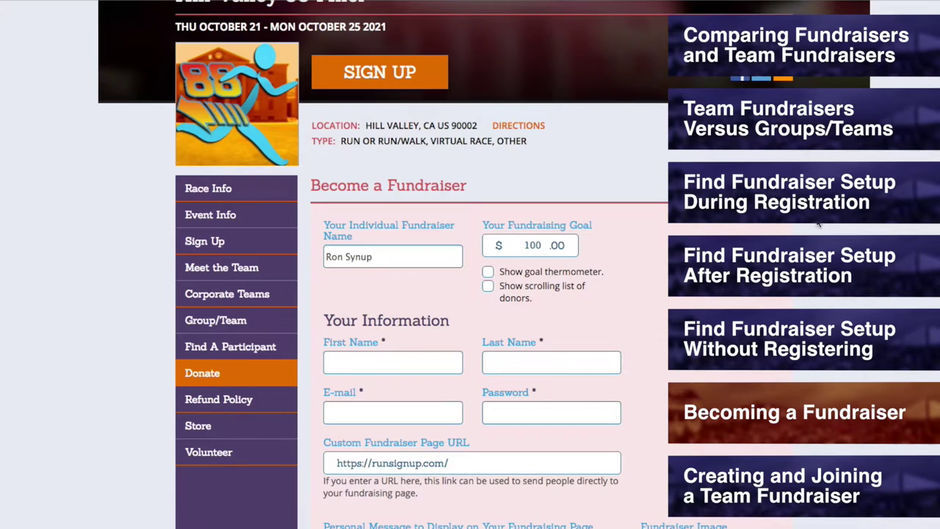
Step: Turn on the goal thermometer and the scrolling donor list for the fundraiser page
left_click(487, 271)
left_click(487, 287)
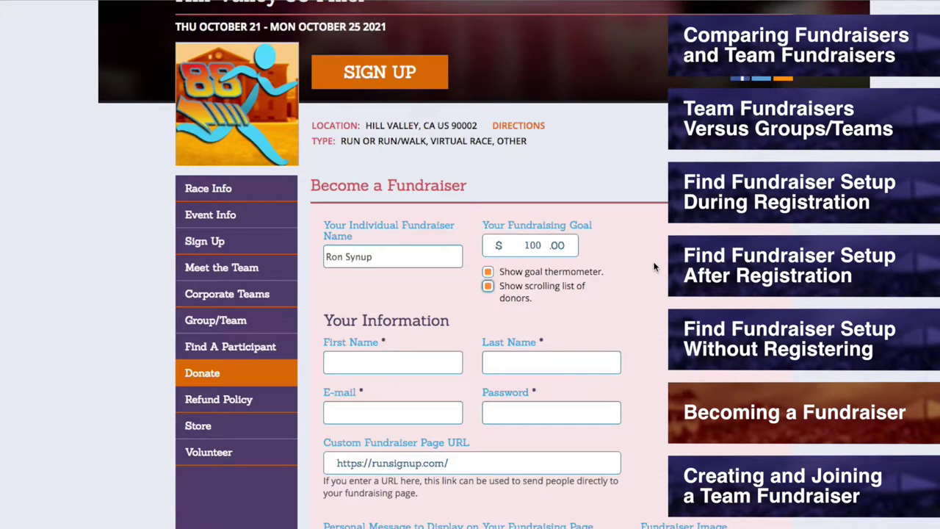
scroll(514, 386, "down", 2)
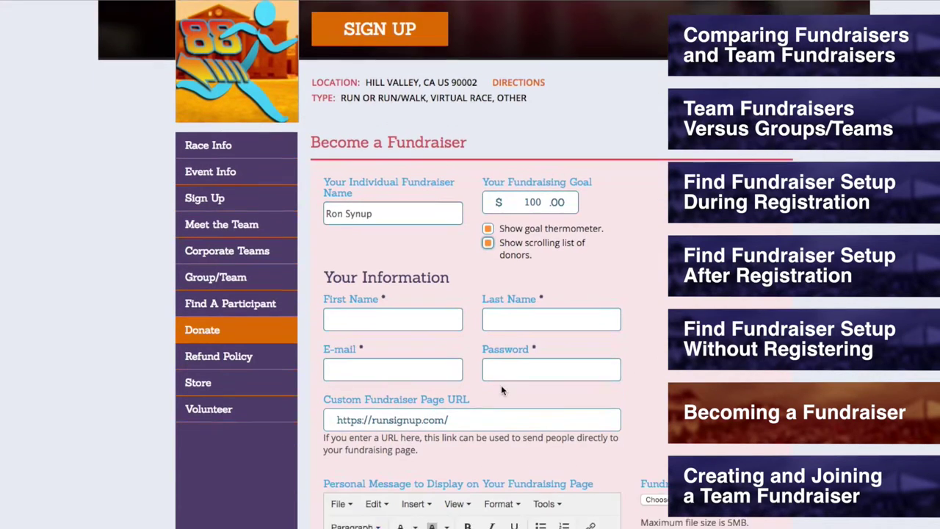
Step: Fill in the fundraiser's first name, last name, e-mail address and account password
left_click(380, 274)
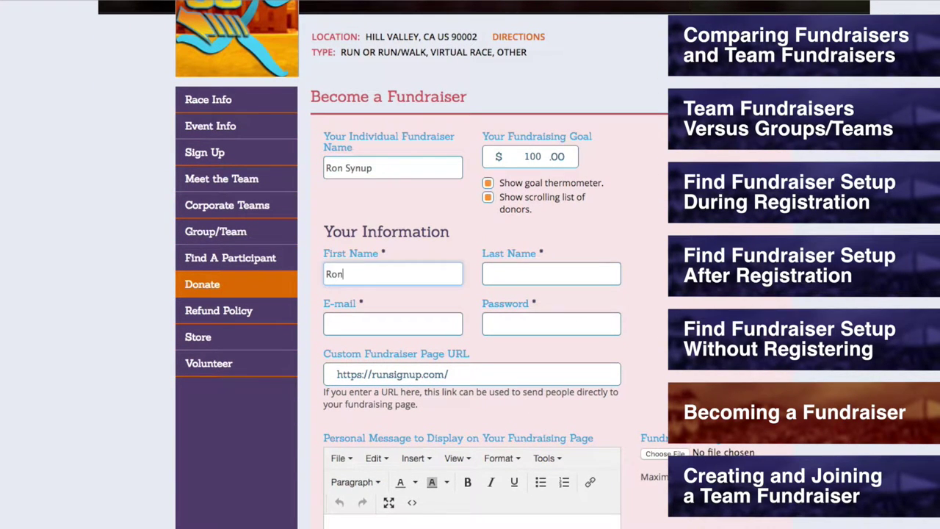
left_click(551, 273)
type("Synup")
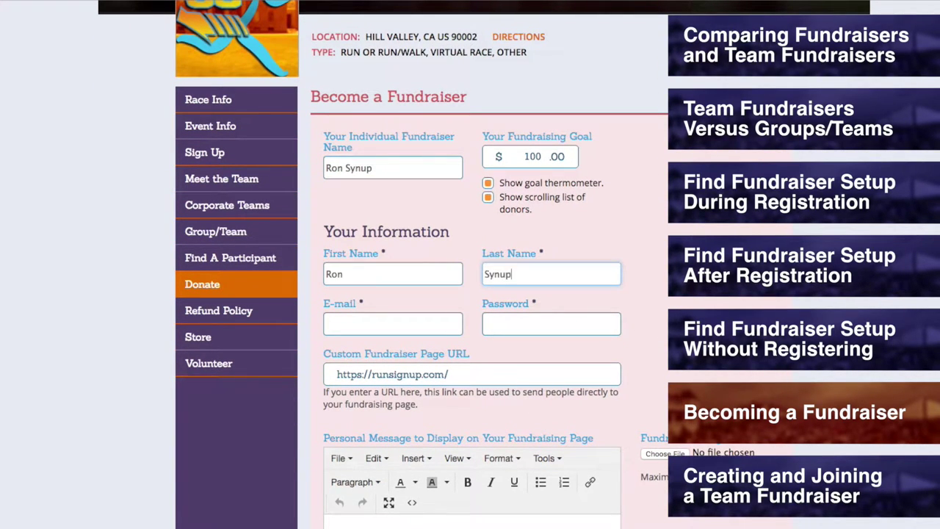
left_click(393, 324)
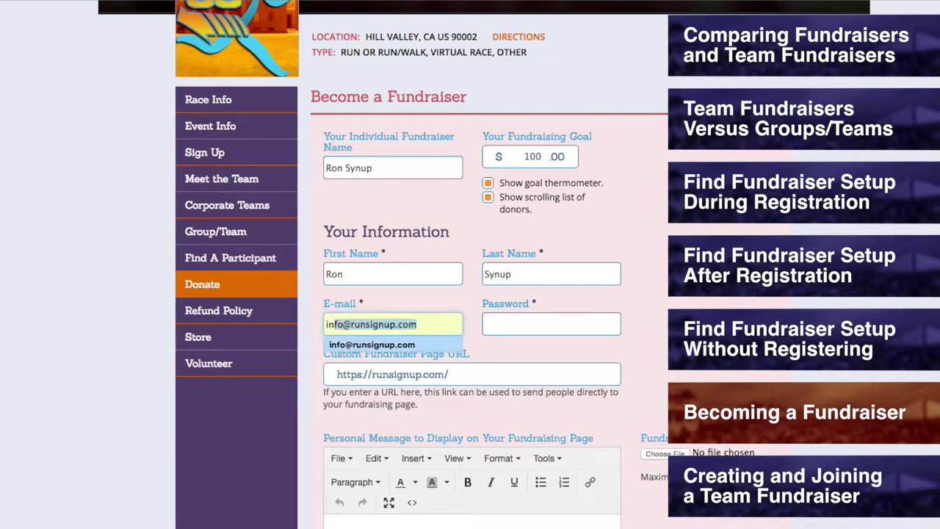
key("Tab")
type("••••••••••••••")
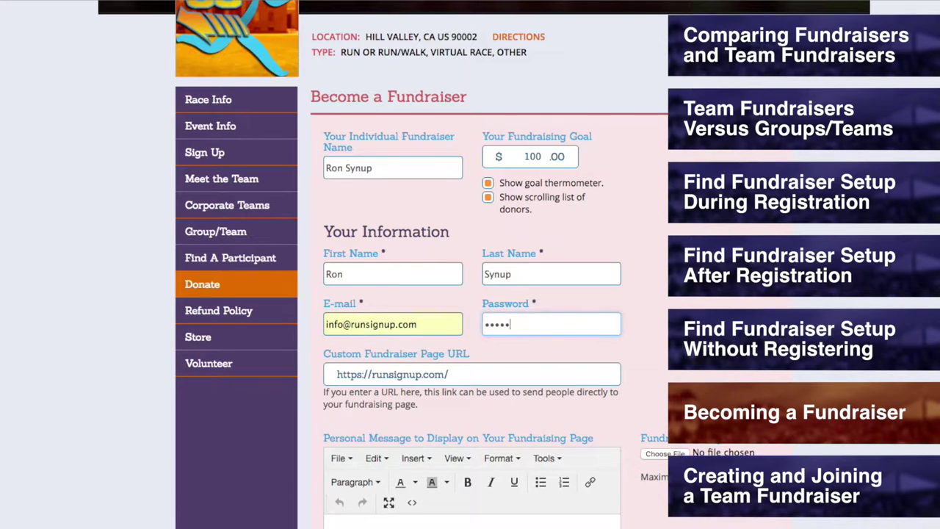
type("•••••••••••")
left_click(468, 376)
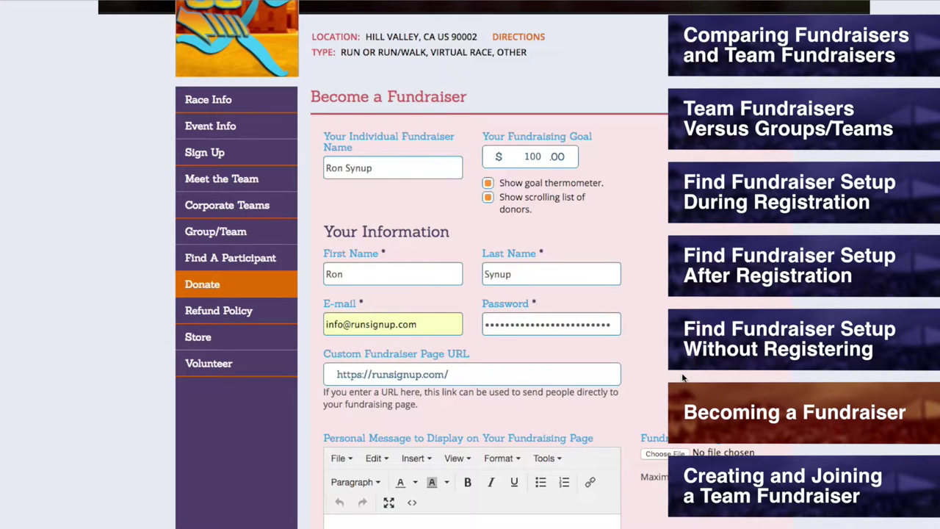
type("RonsRaiser")
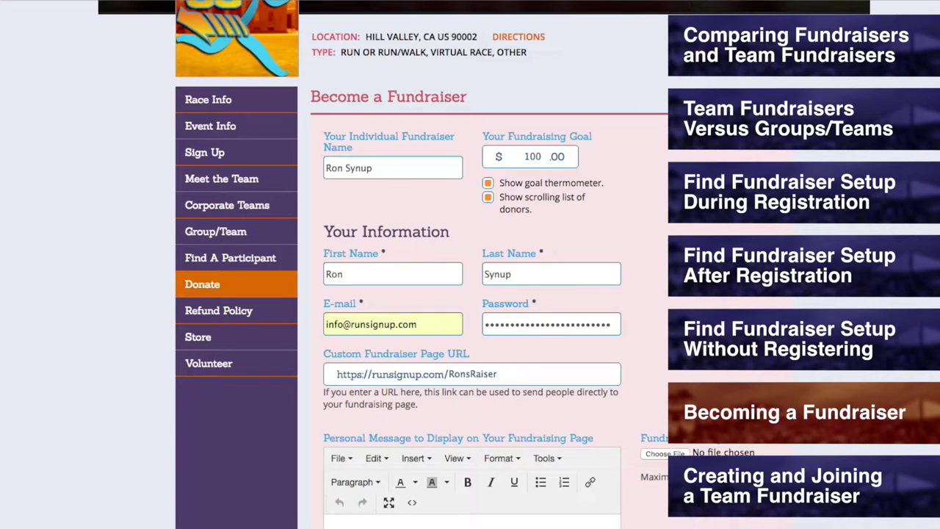
scroll(601, 374, "down", 6)
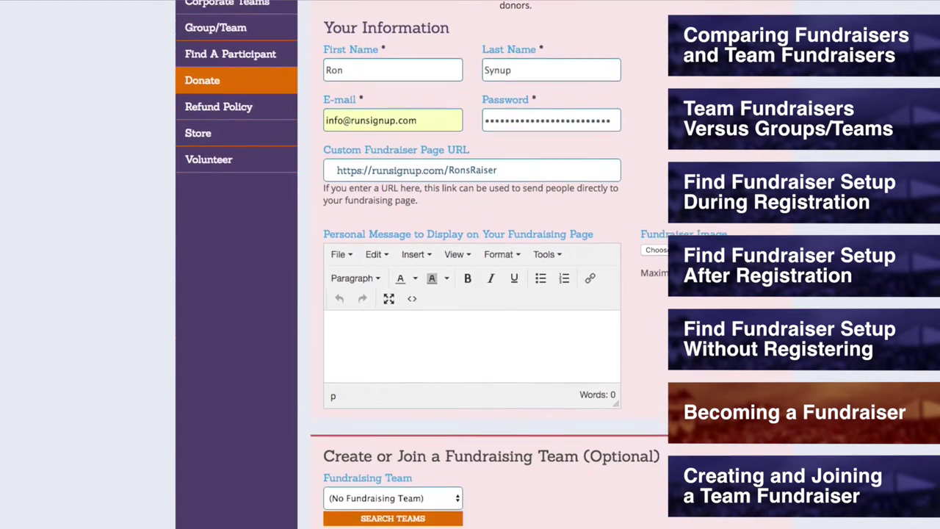
Step: Write the personal message 'Hey Everyone! I'm helping to raise money for this cause, and you can too!'
left_click(479, 316)
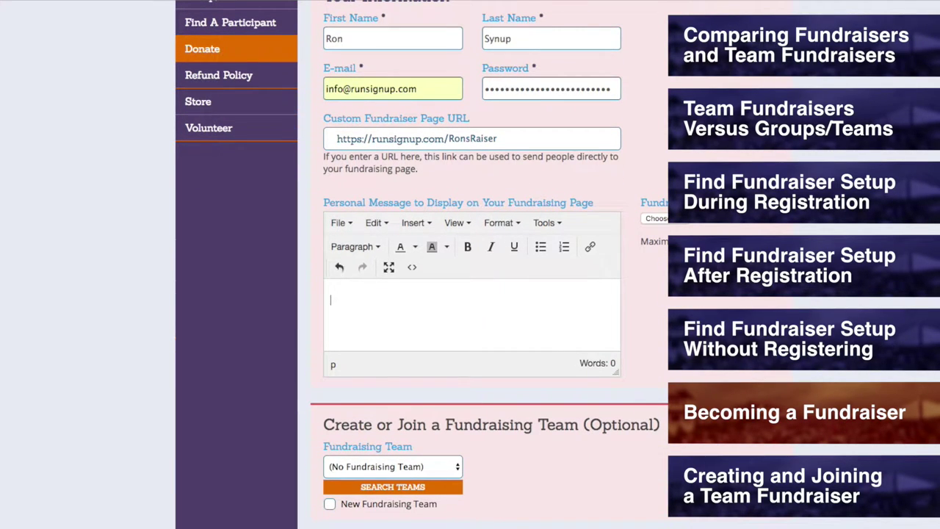
type("Hey Everyone! I'm helping to rai")
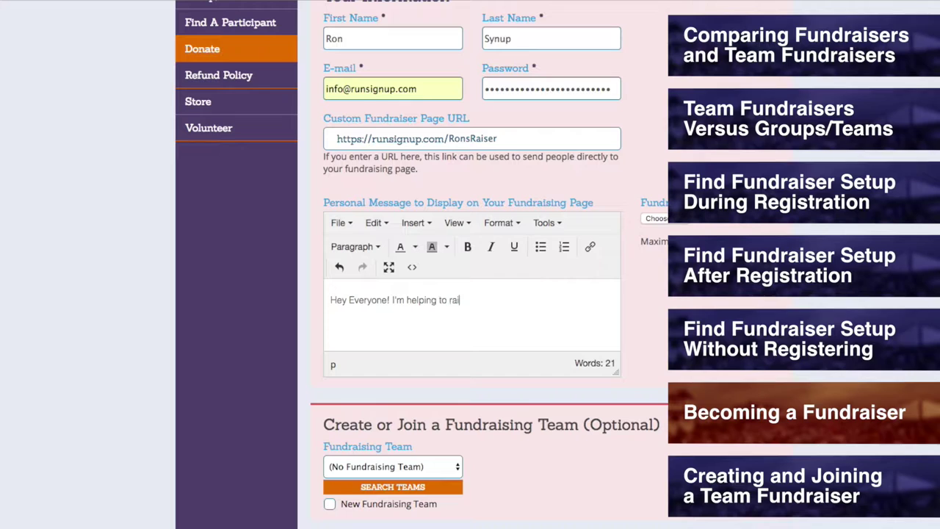
type("se money for this cause, and you c")
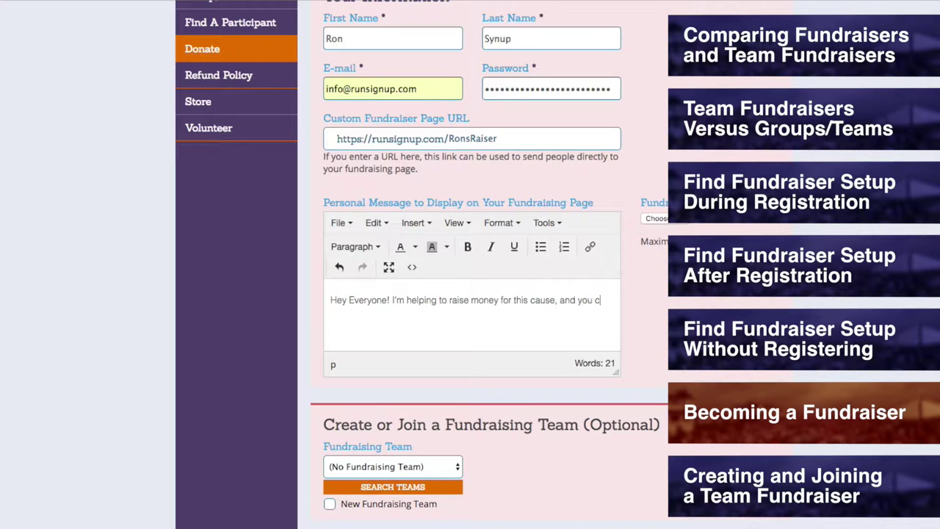
type("an too! Thank you in advance for your generou")
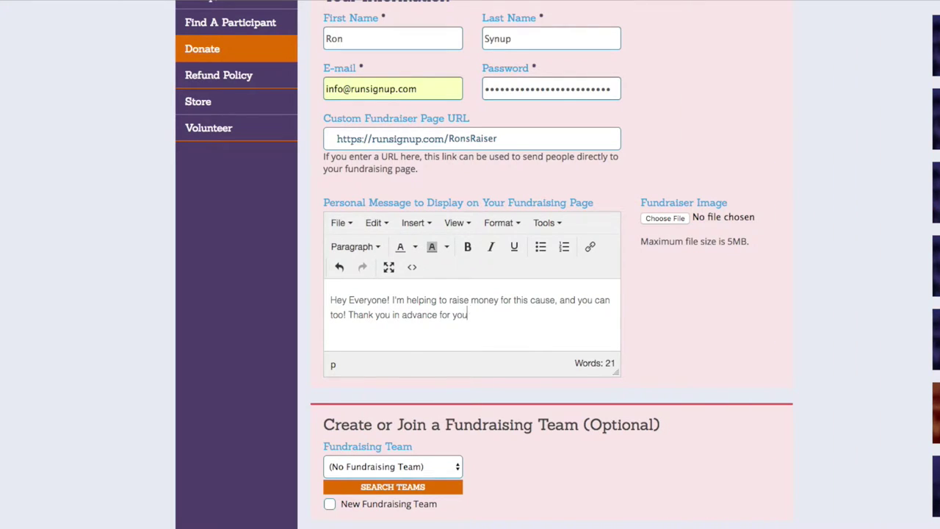
type("sity!")
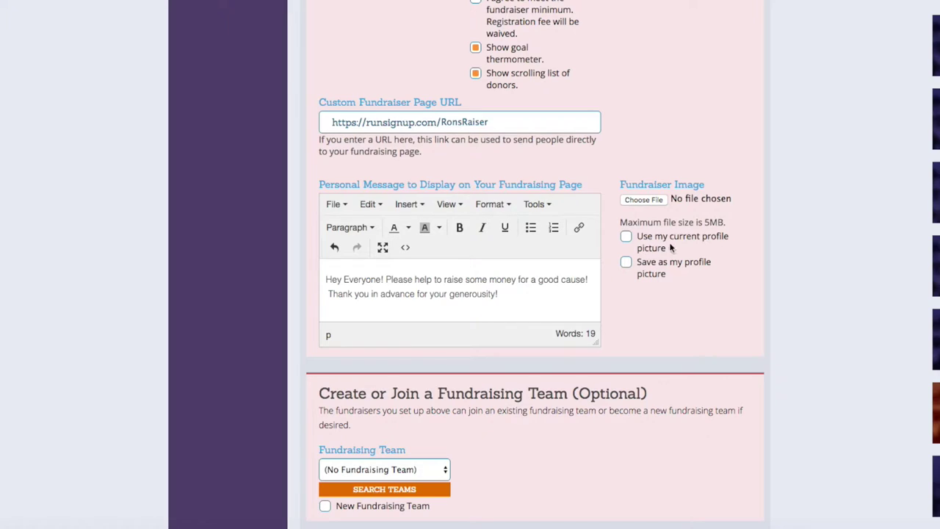
Step: Attach runnerC.png from the Logos folder as the fundraiser image and save it as the profile picture
left_click(626, 240)
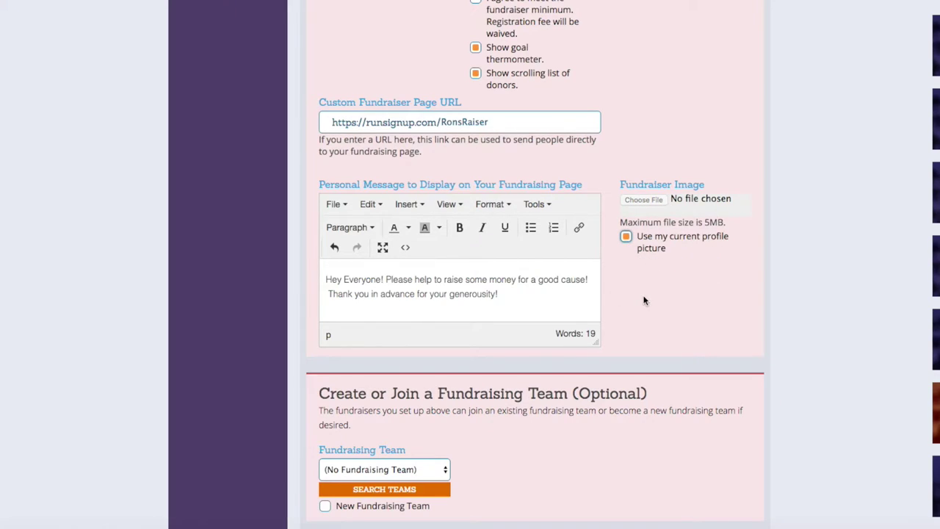
left_click(628, 235)
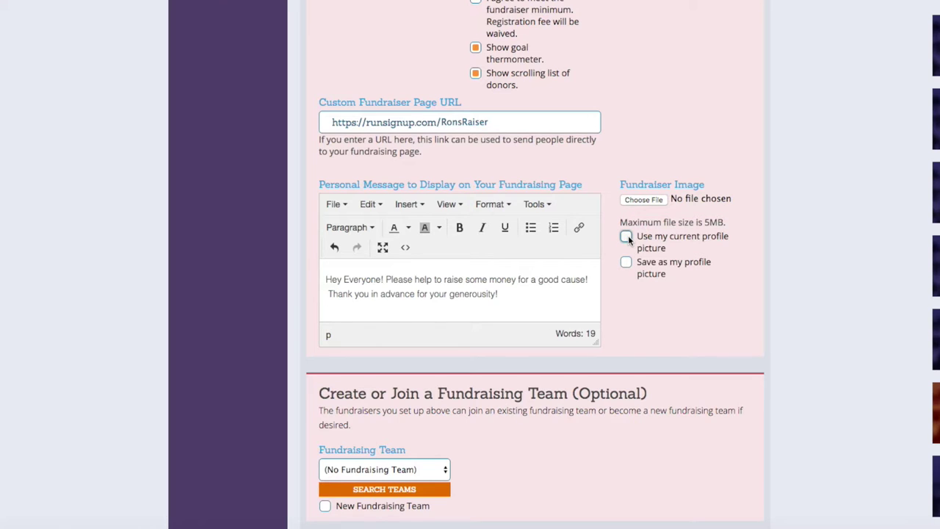
left_click(647, 203)
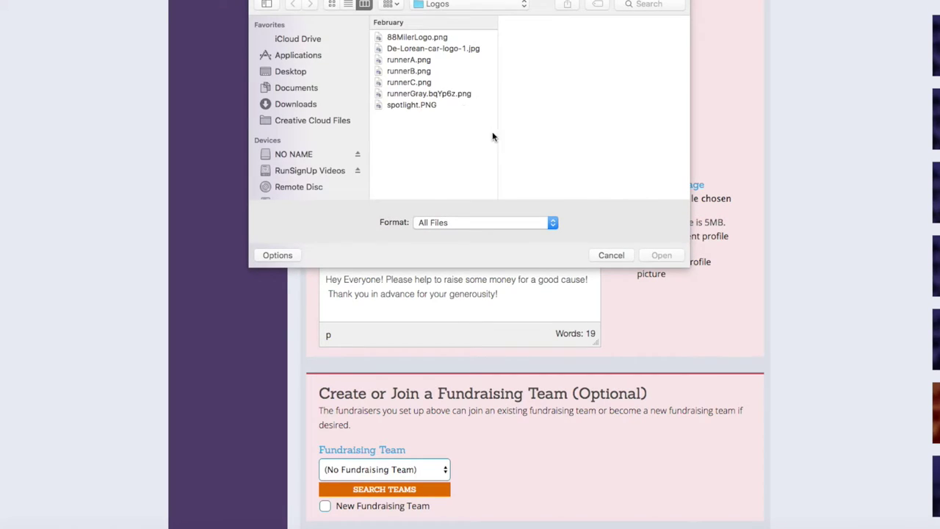
double_click(423, 83)
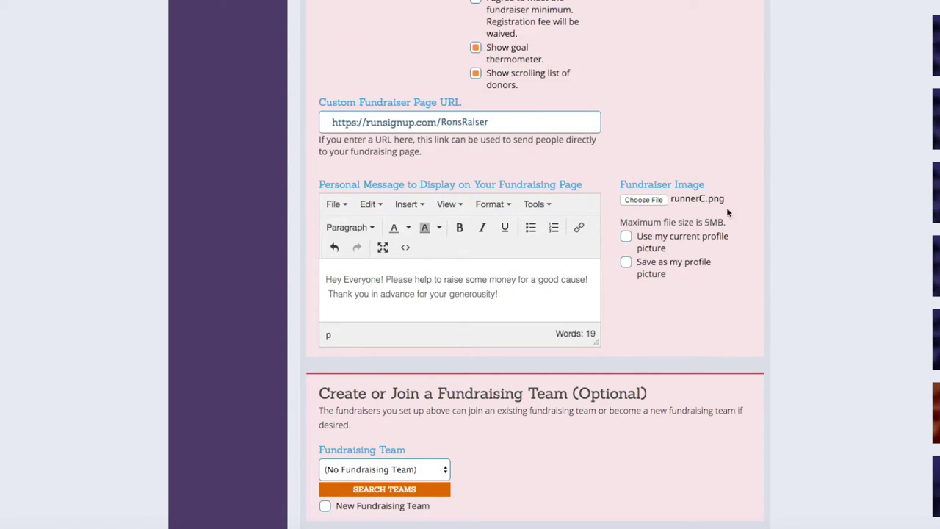
left_click(625, 264)
Step: Submit the Become a Fundraiser form with Set Up Fundraiser
scroll(771, 302, "down", 5)
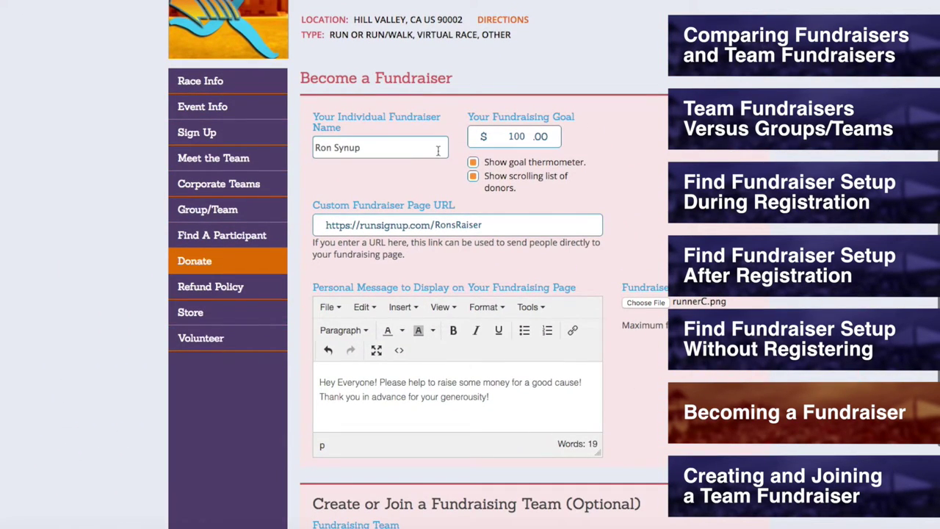
scroll(665, 242, "down", 5)
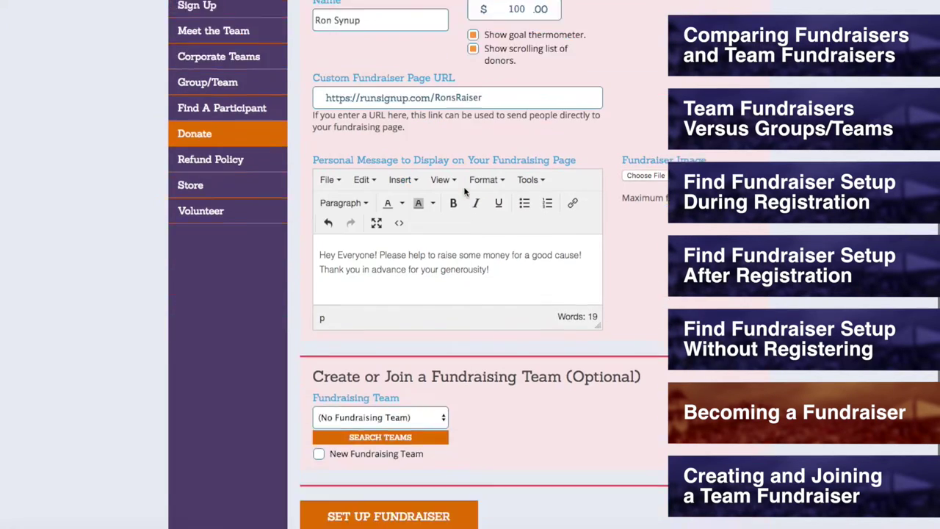
left_click(425, 474)
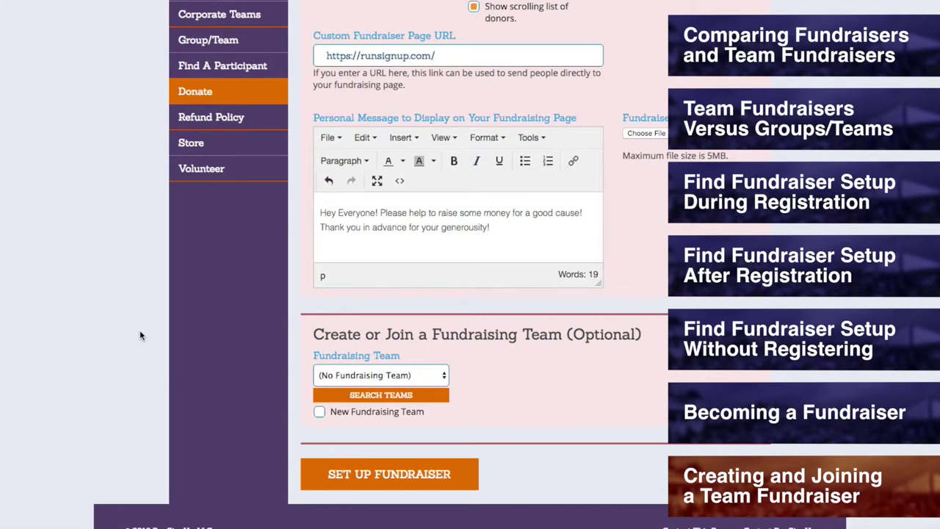
Step: Go to the Hill Valley 88 Miler Race Info page and scroll through it
scroll(140, 330, "up", 6)
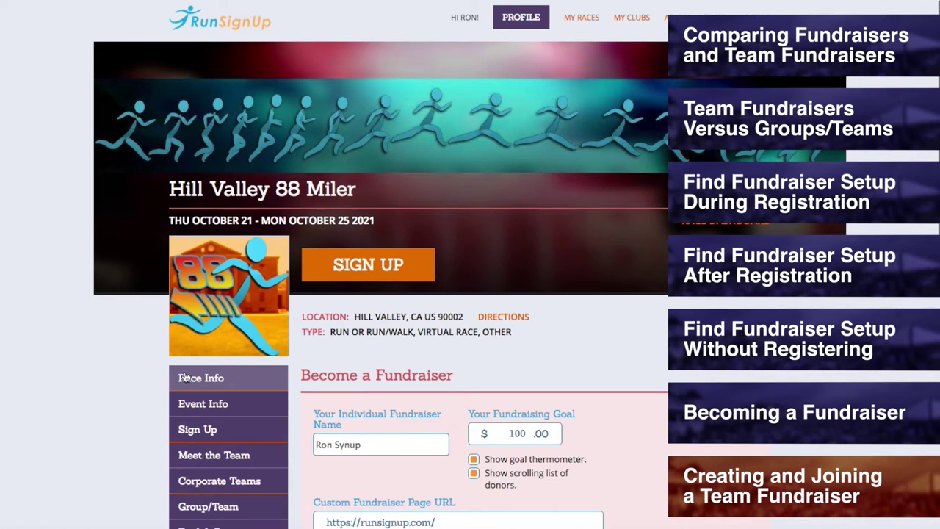
left_click(185, 377)
scroll(376, 376, "down", 6)
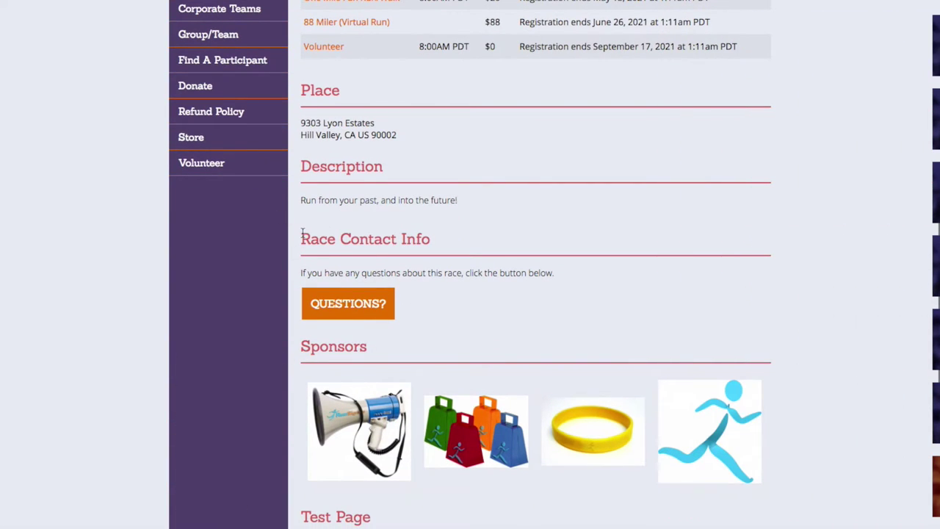
Step: View the race's QUESTIONS? contact form and close it
left_click(357, 313)
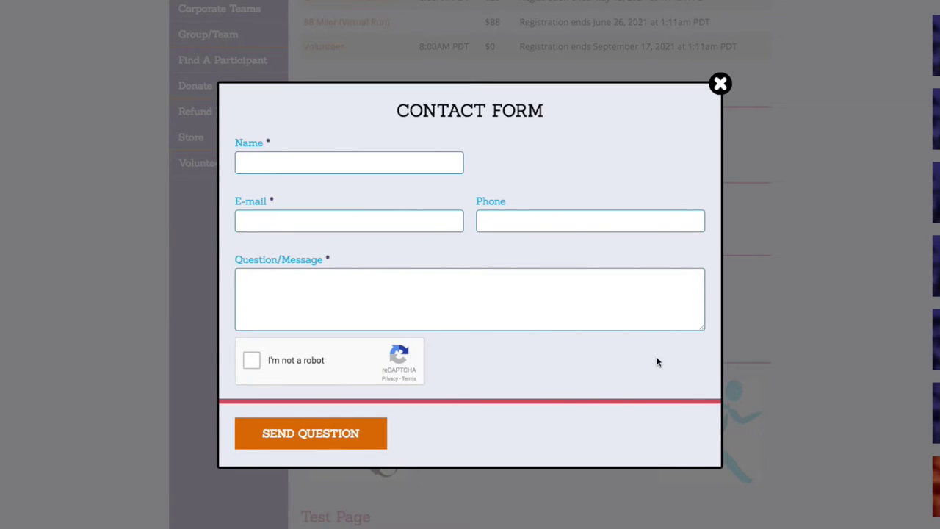
left_click(720, 91)
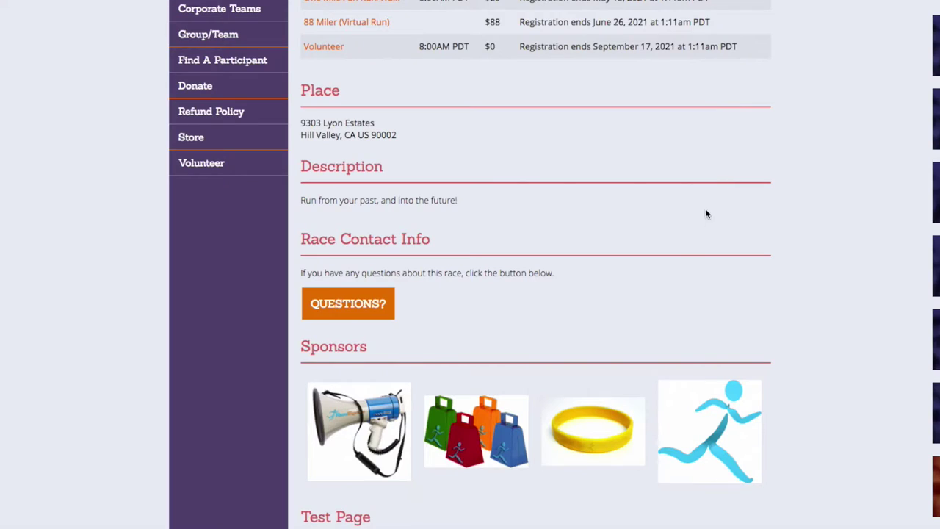
scroll(690, 221, "up", 5)
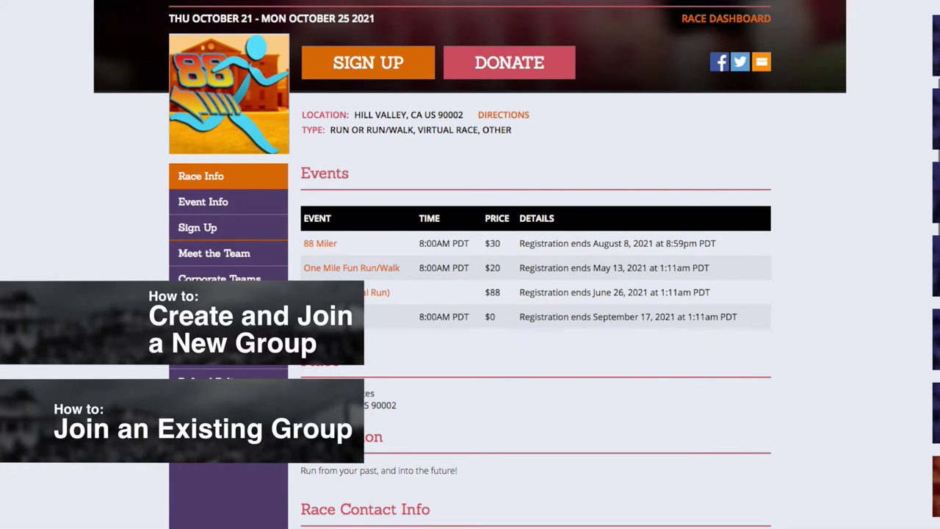
Step: Browse the race's Group/Team page listing groups like Hermanos and Team Destiny
left_click(208, 304)
scroll(517, 346, "down", 3)
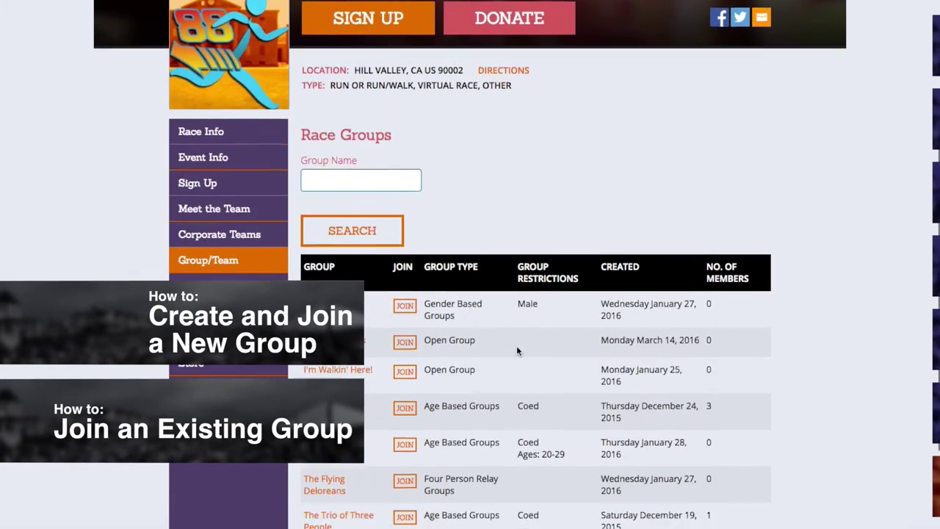
scroll(516, 351, "down", 3)
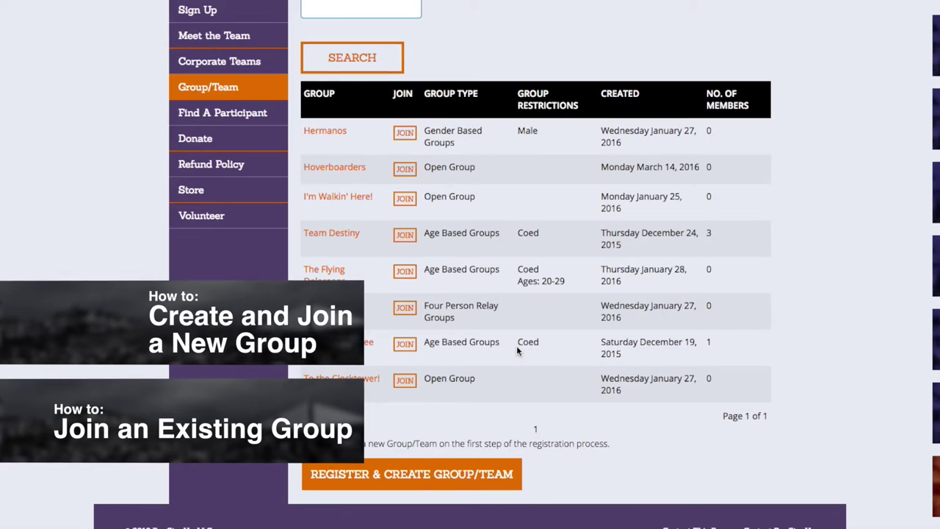
scroll(516, 350, "up", 7)
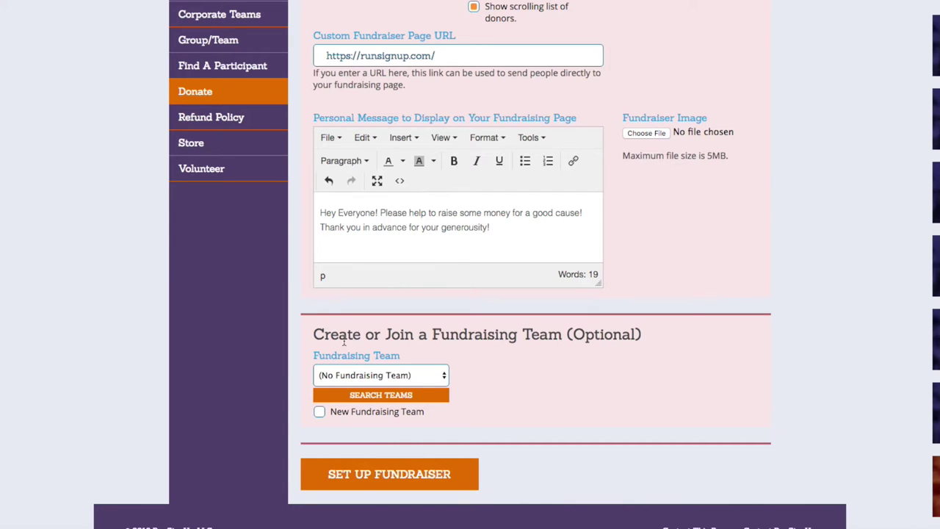
Step: Select The Tech Team as the fundraising team, searching for 'Tec'
left_click(435, 380)
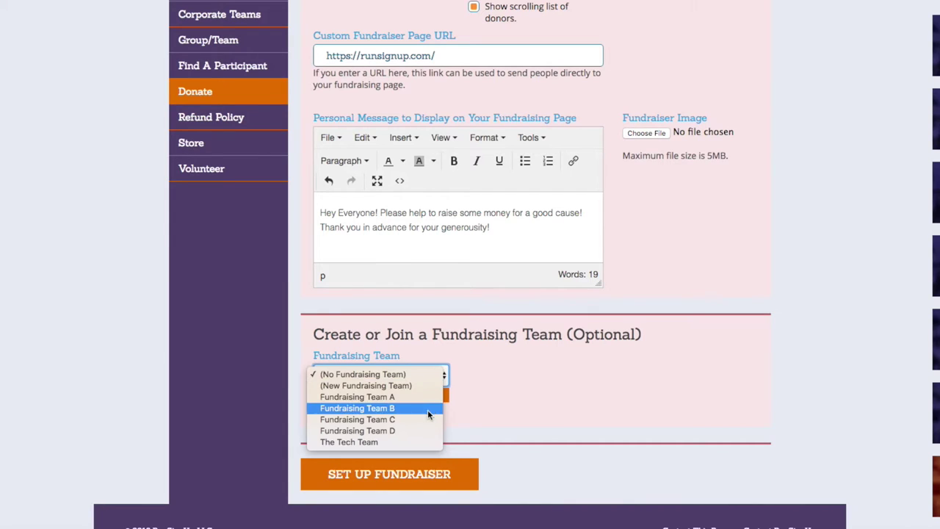
left_click(392, 443)
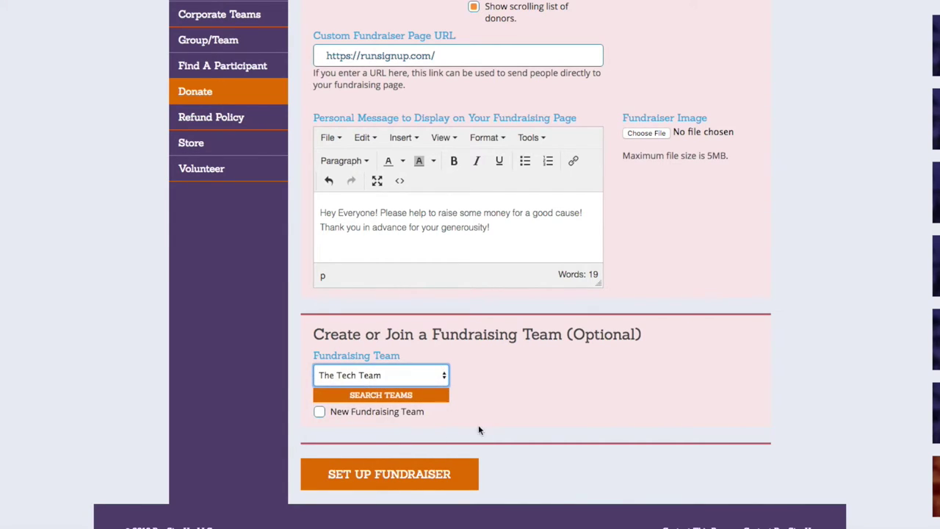
left_click(430, 398)
left_click(362, 319)
type("Tech")
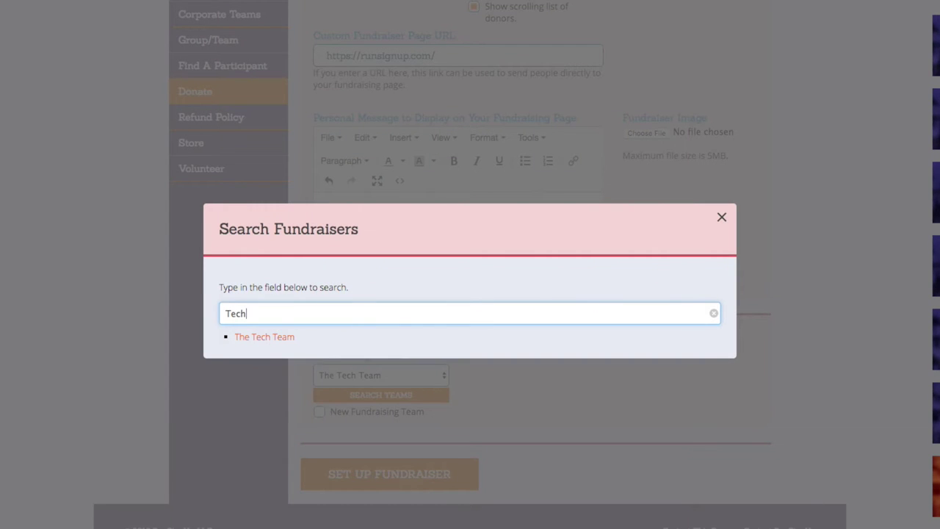
left_click(285, 341)
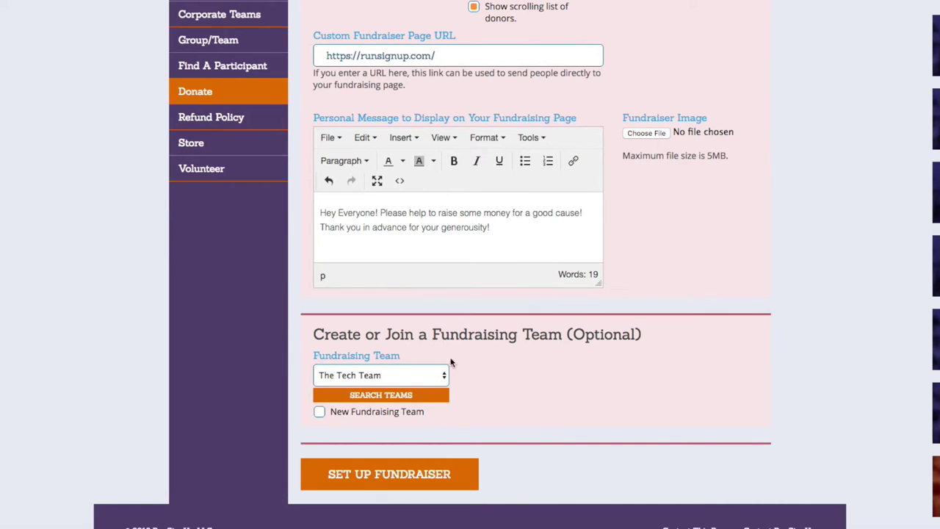
Step: Submit the fundraiser under The Tech Team, then check New Fundraising Team
scroll(497, 363, "up", 5)
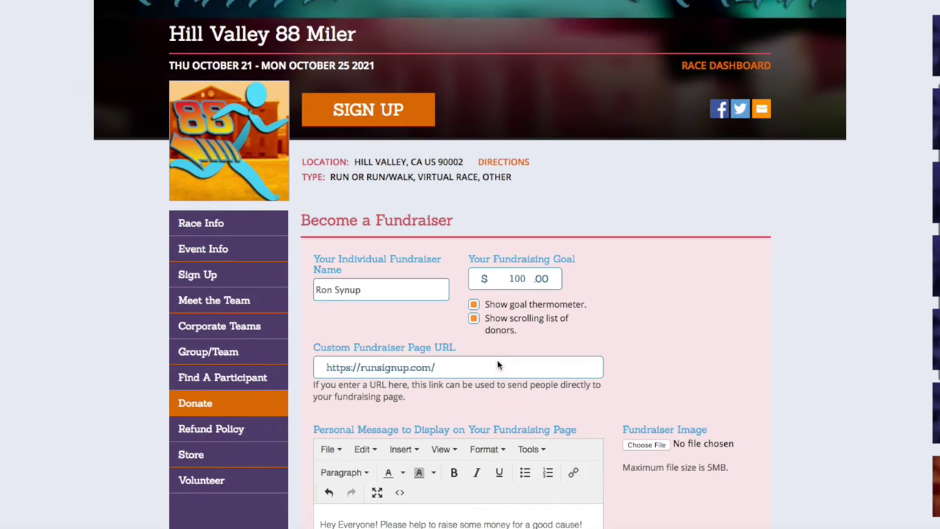
scroll(403, 314, "down", 2)
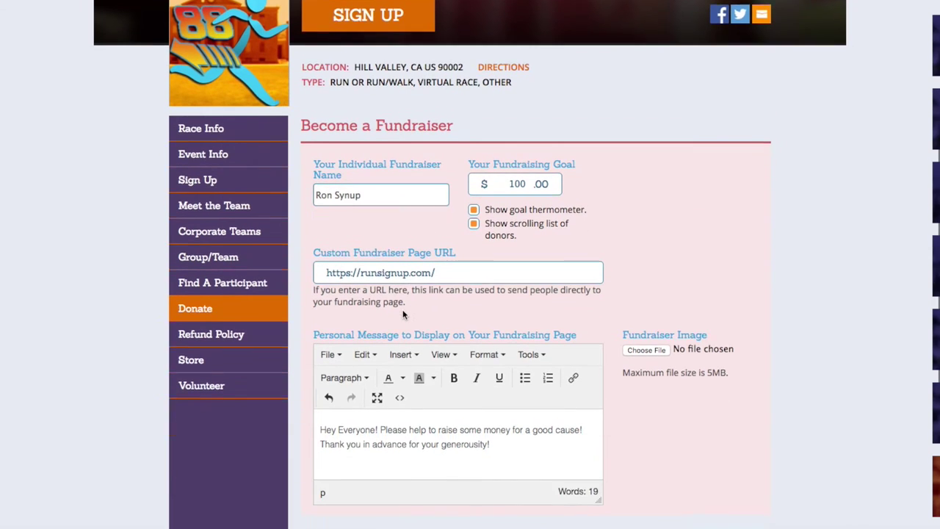
scroll(397, 331, "down", 3)
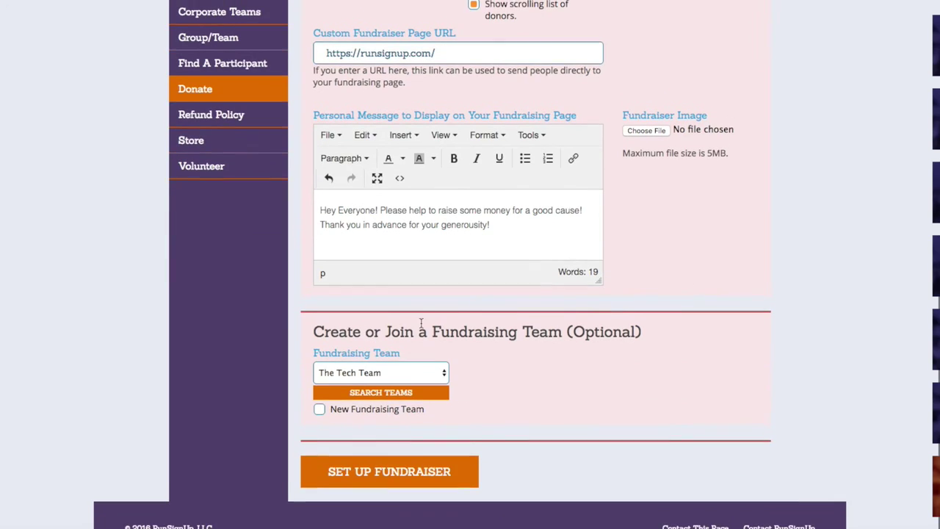
left_click(443, 476)
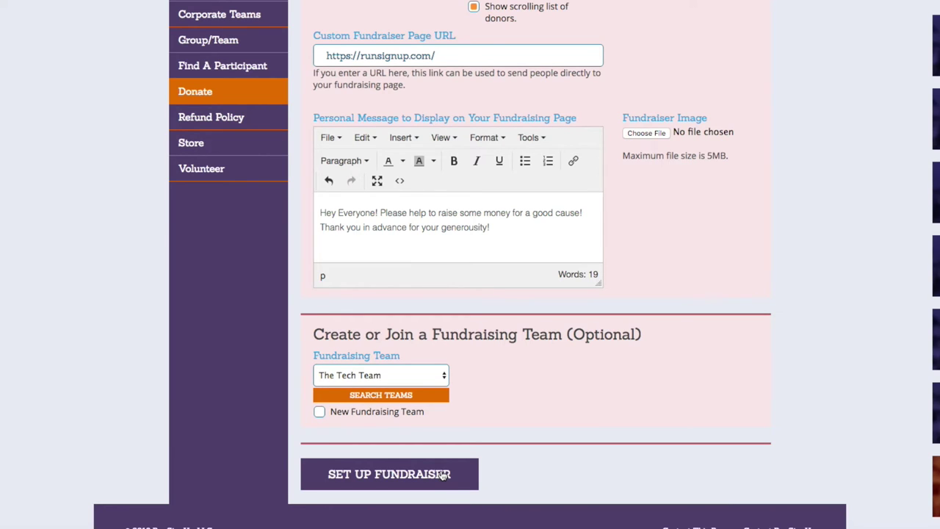
left_click(319, 412)
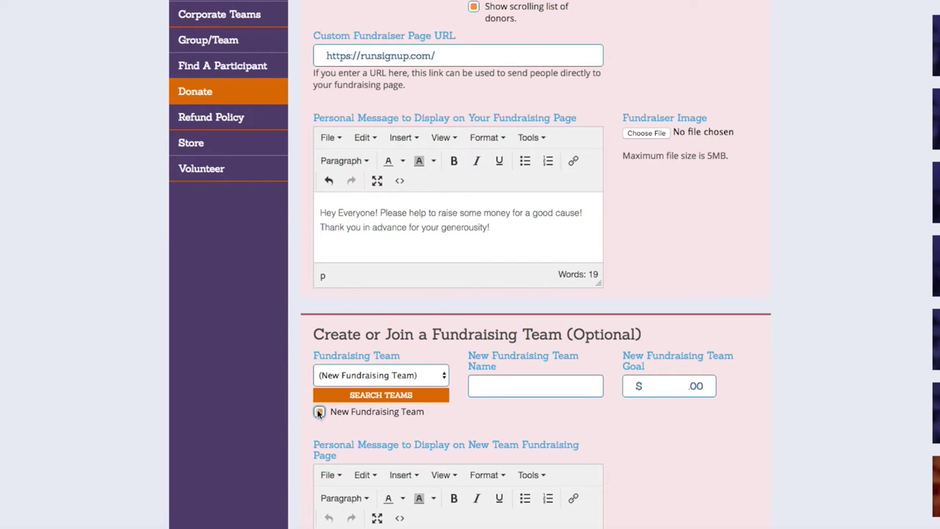
Step: Pick (New Fundraising Team) from the team list and name it The Dream Team
left_click(318, 413)
left_click(400, 374)
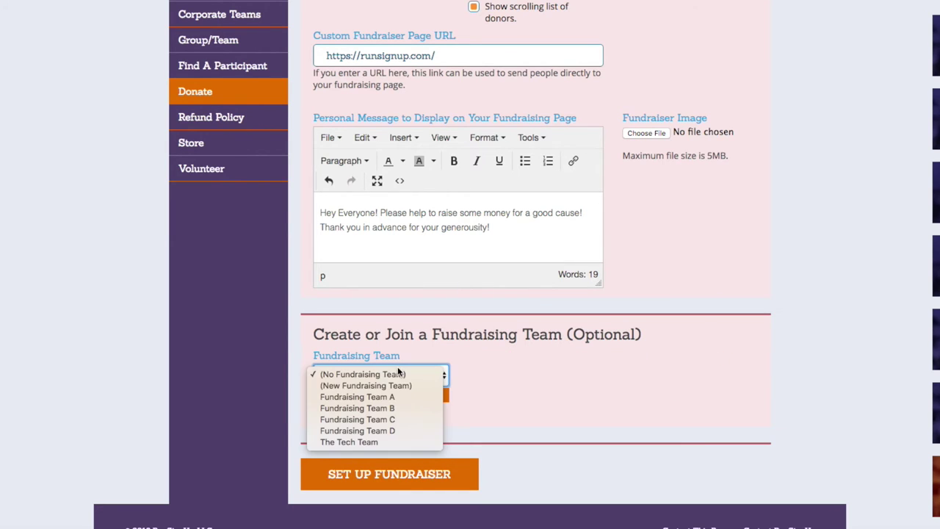
left_click(404, 386)
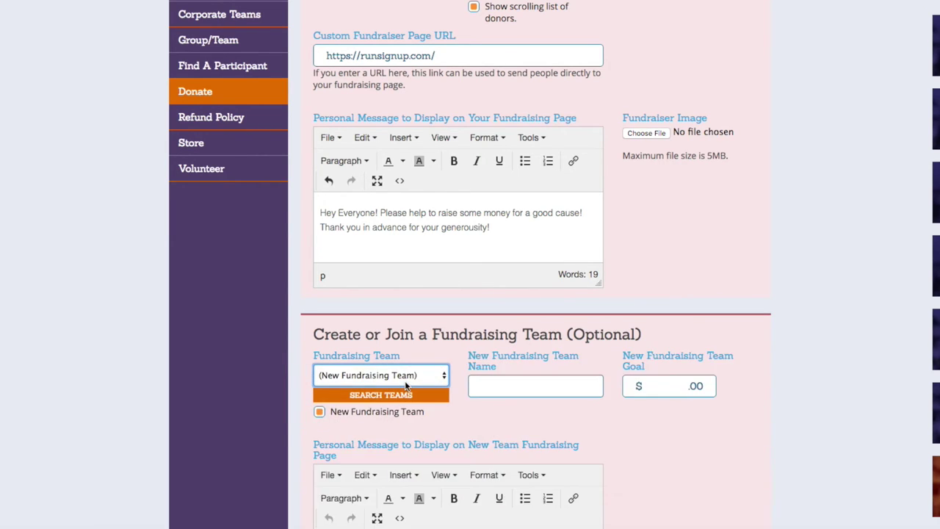
left_click(554, 389)
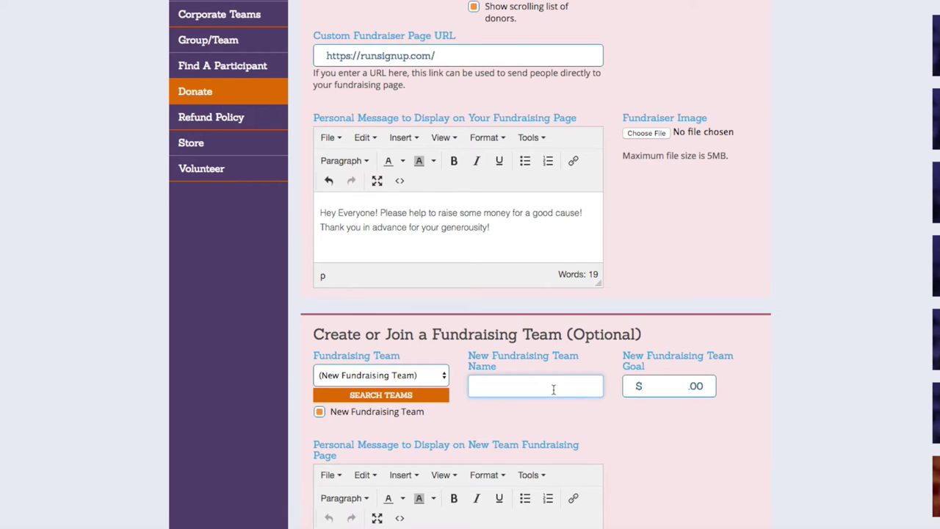
type("The Dream Team")
left_click(661, 386)
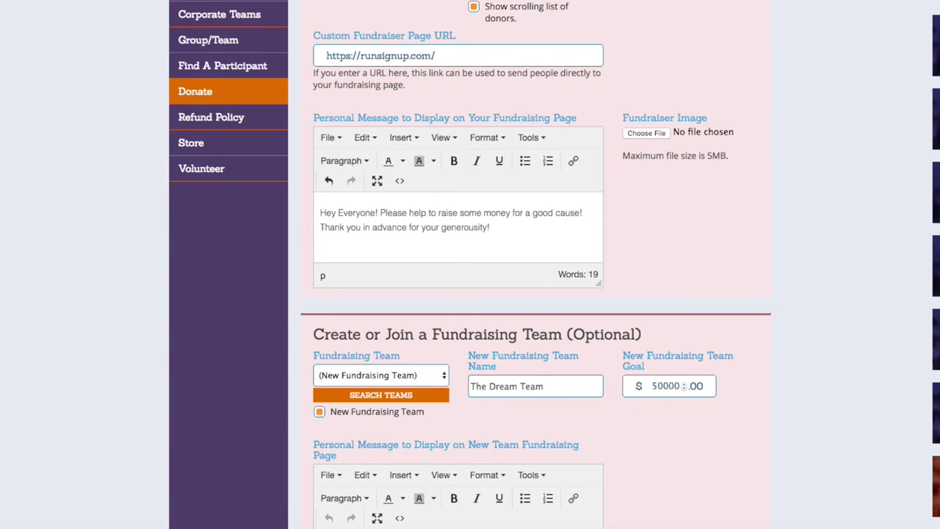
Step: Enter the team message 'Another Personal Message'
scroll(755, 429, "up", 5)
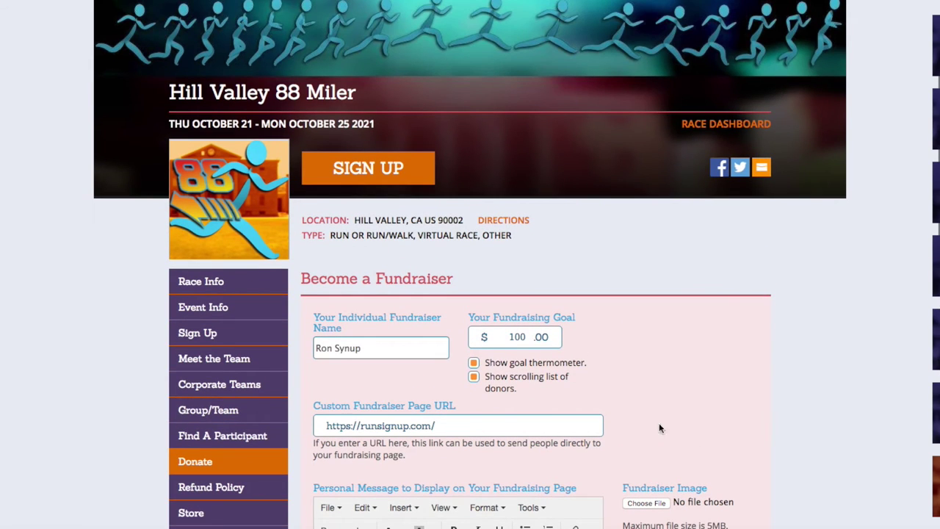
scroll(641, 380, "down", 5)
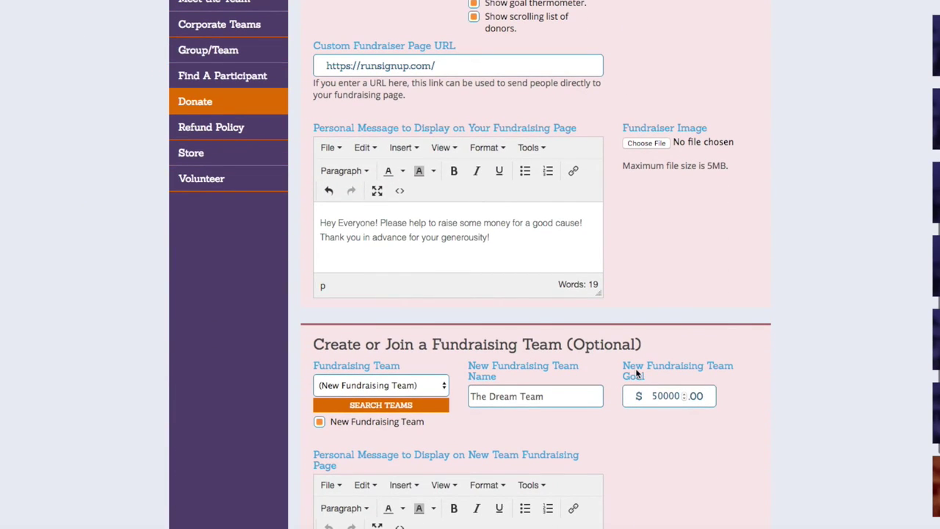
scroll(800, 406, "down", 3)
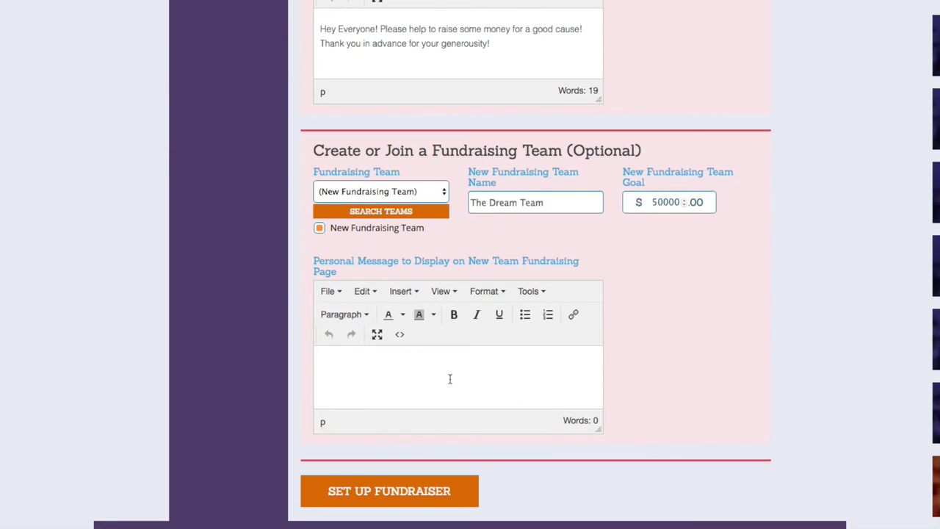
left_click(421, 370)
type("Another Personal Message")
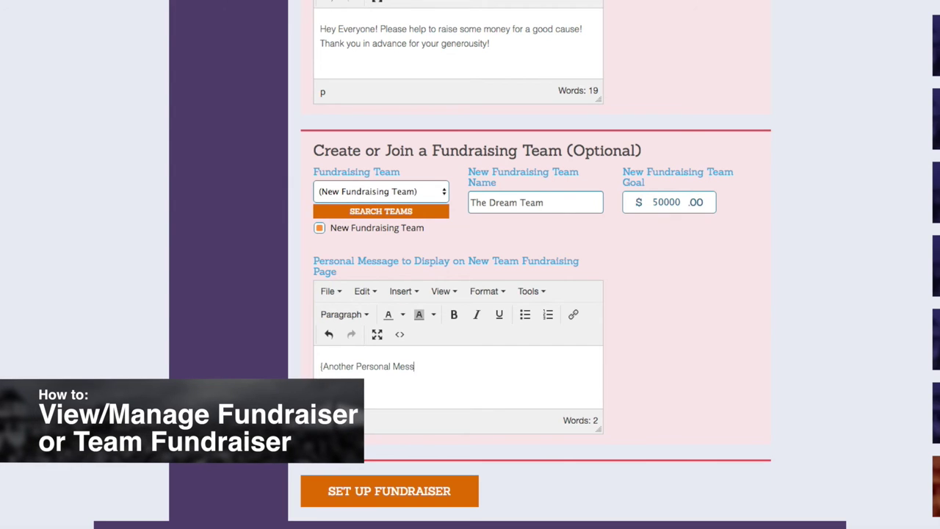
type("}")
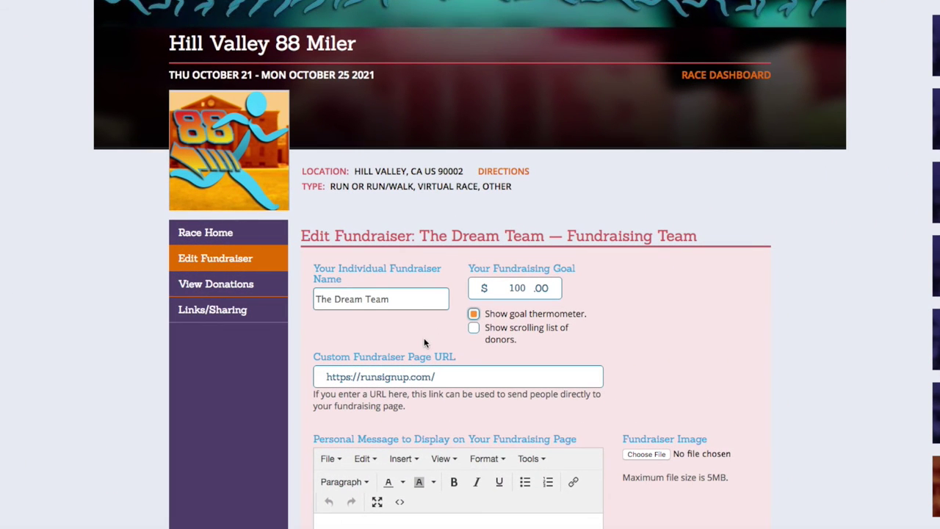
Step: Enable the scrolling donor list and append TheDreamTeam to the custom fundraiser page URL
left_click(476, 329)
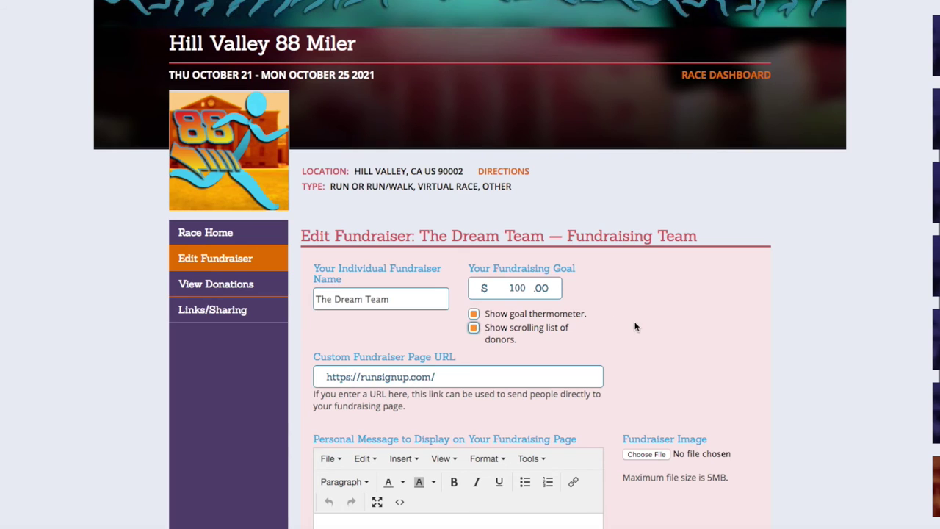
left_click(560, 381)
type("TheDreamTeam")
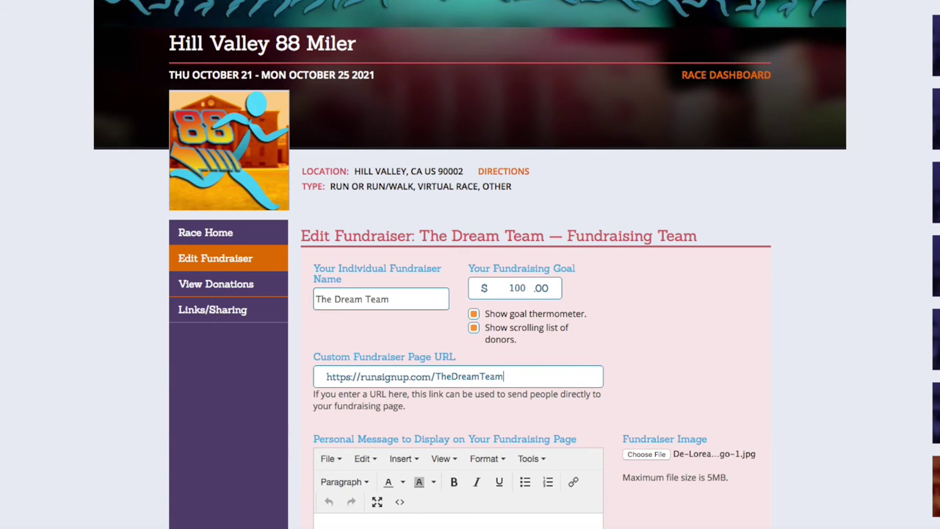
scroll(631, 353, "down", 3)
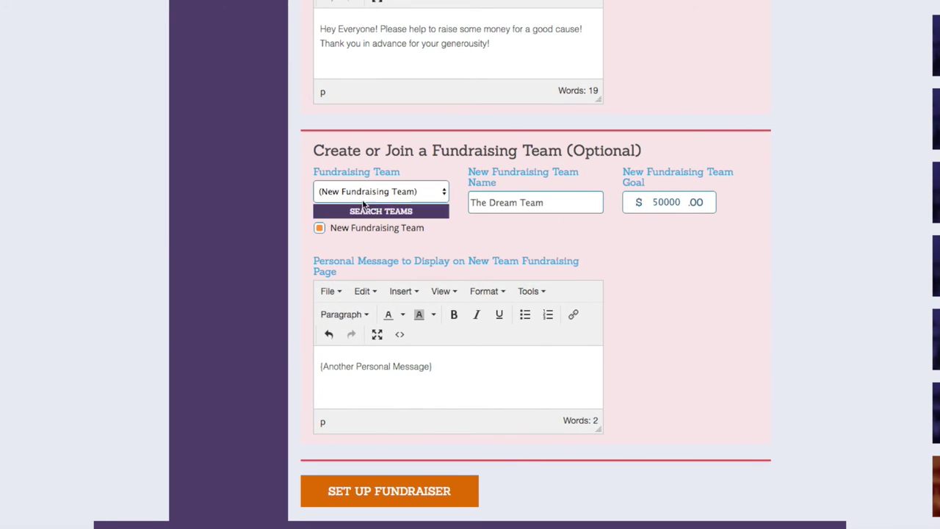
Step: Set up the fundraiser under The Dream Team, then go to the HOW TO page
scroll(498, 262, "up", 5)
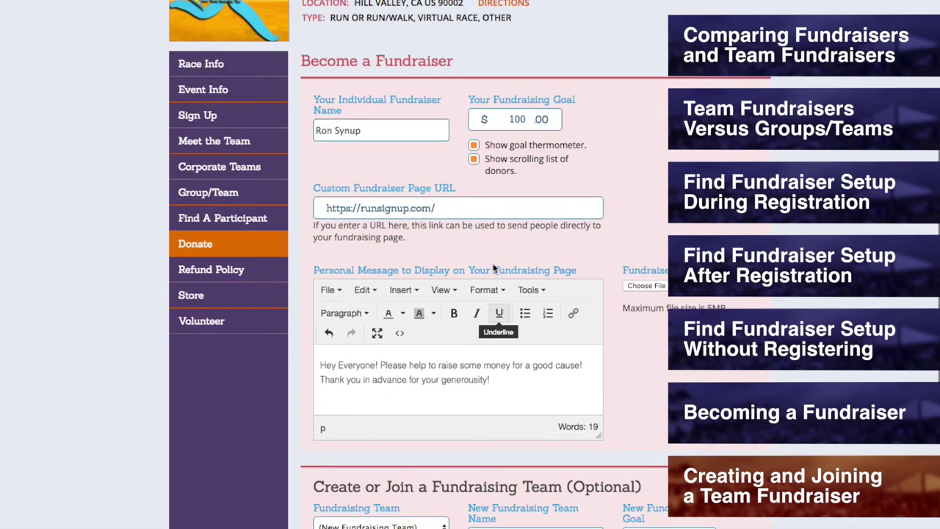
scroll(494, 269, "up", 1)
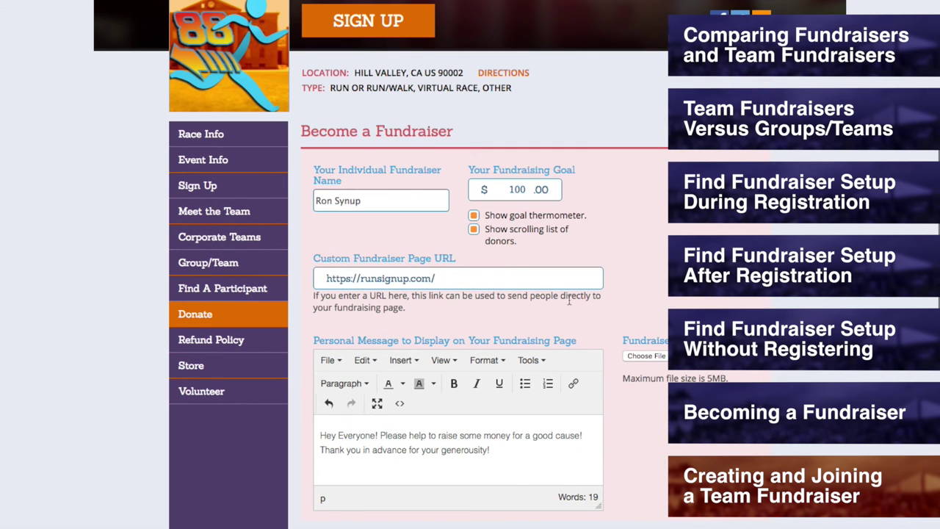
scroll(569, 300, "down", 6)
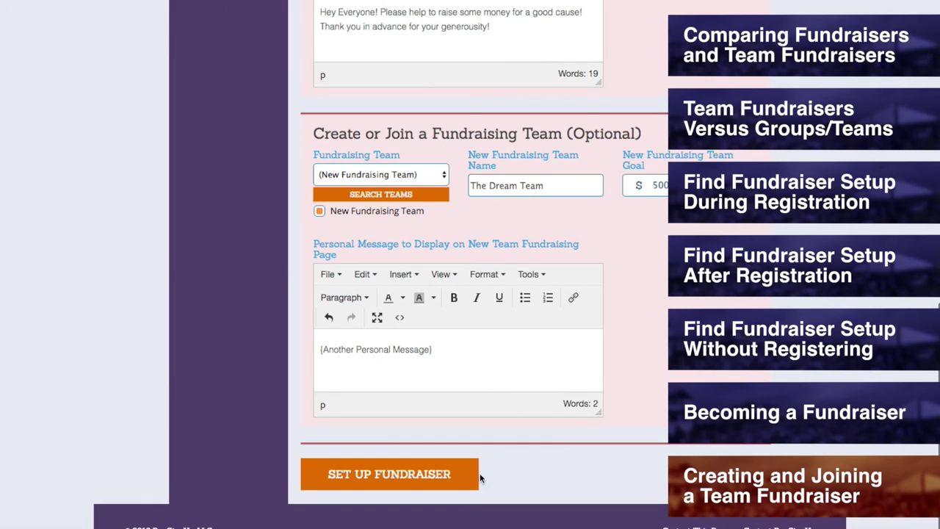
left_click(389, 474)
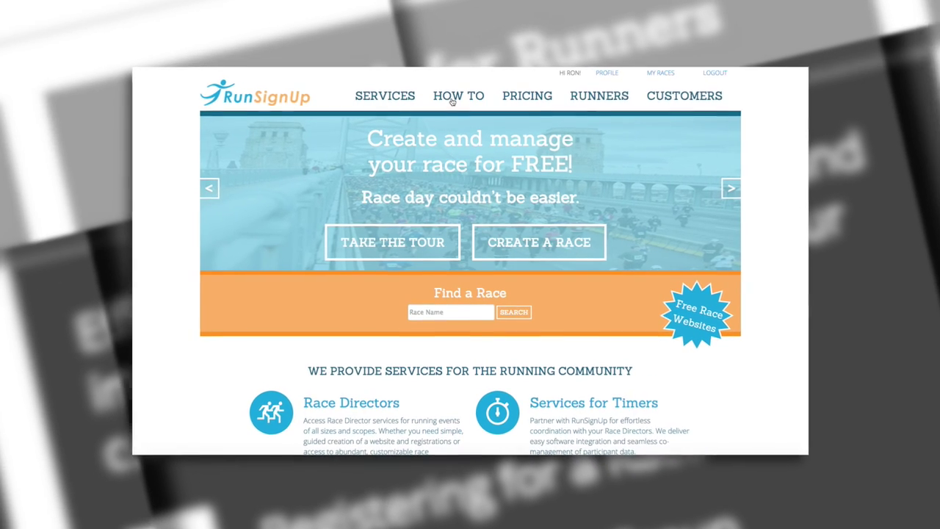
left_click(451, 97)
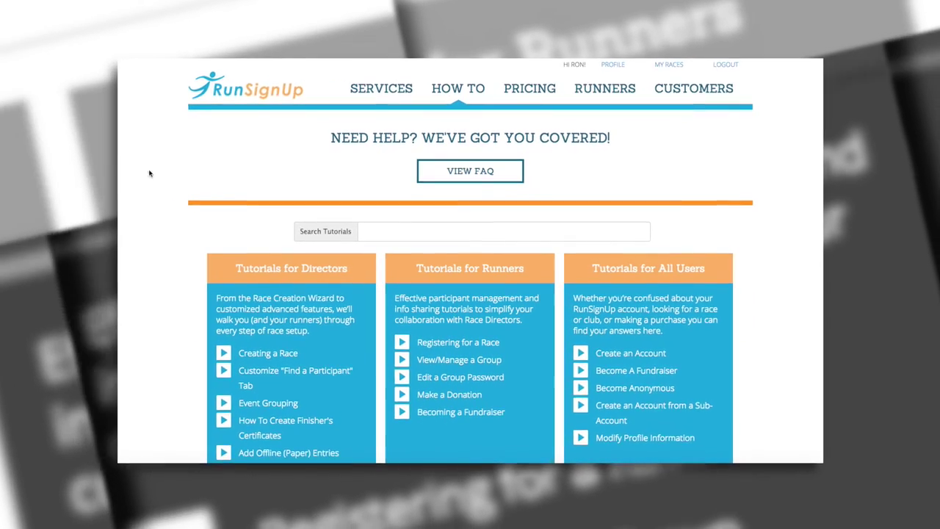